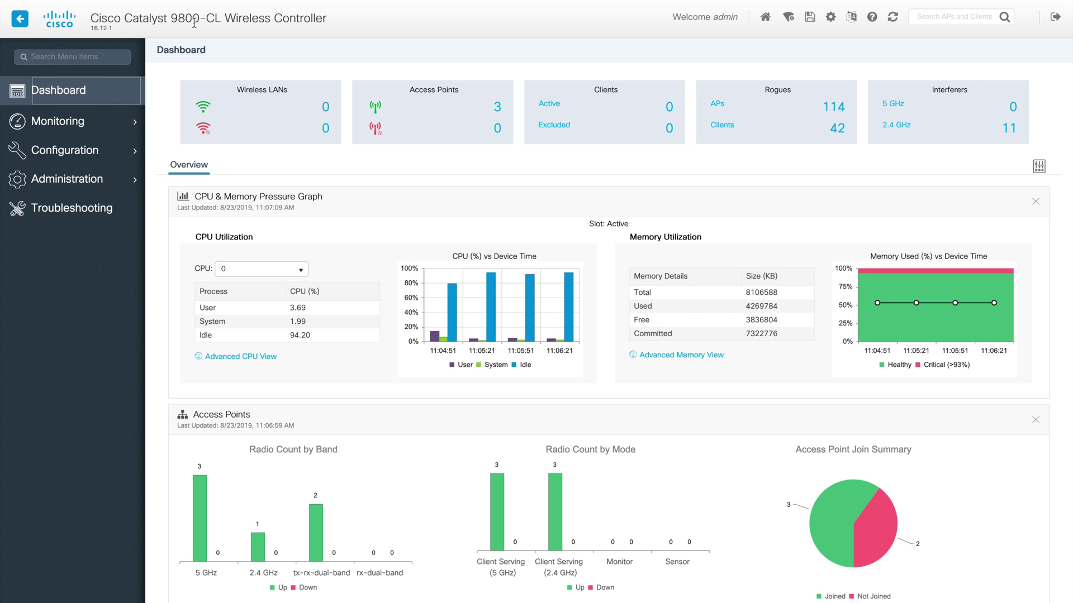
Check the first controller's model, software version and hostname on its dashboard
{"action": "left_click_drag", "start_coordinate": [95, 17], "coordinate": [329, 21]}
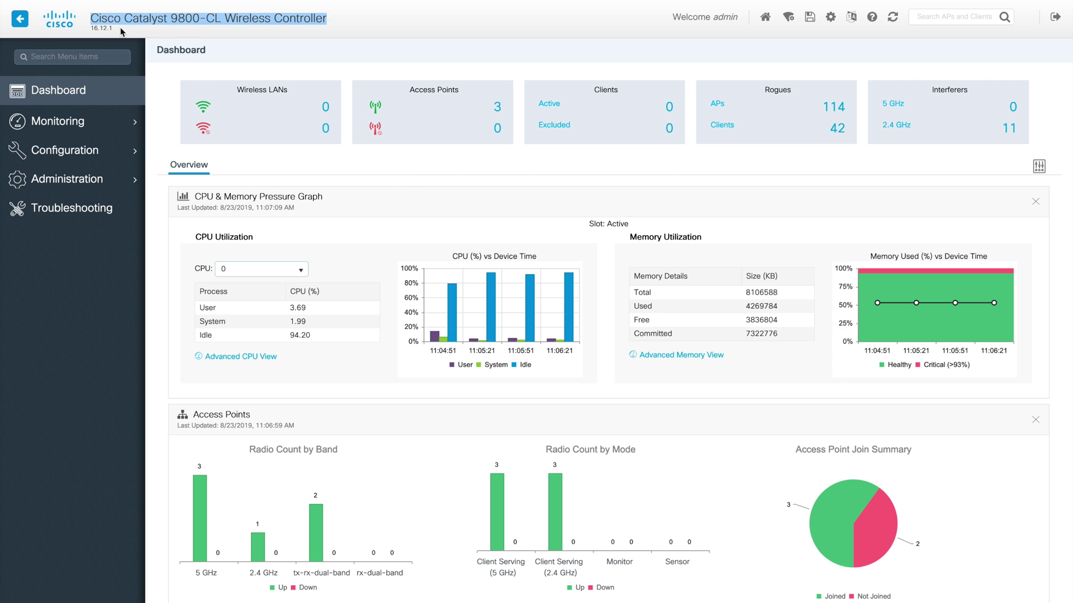
{"action": "left_click", "coordinate": [91, 29]}
{"action": "left_click_drag", "start_coordinate": [91, 29], "coordinate": [112, 27]}
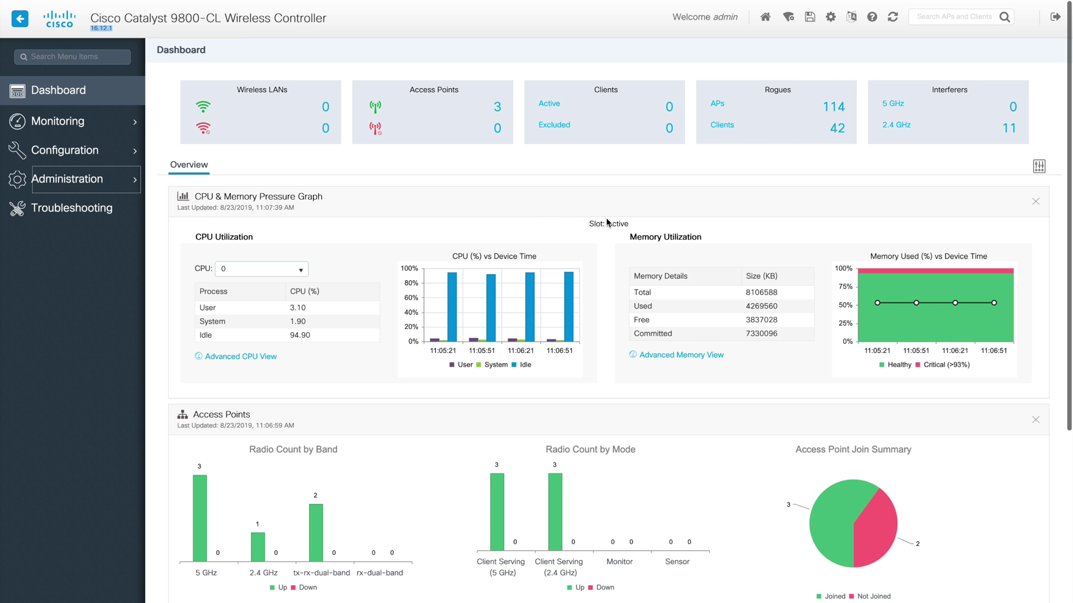
{"action": "scroll", "coordinate": [608, 222], "scroll_direction": "down", "scroll_amount": 1}
{"action": "scroll", "coordinate": [608, 222], "scroll_direction": "down", "scroll_amount": 5}
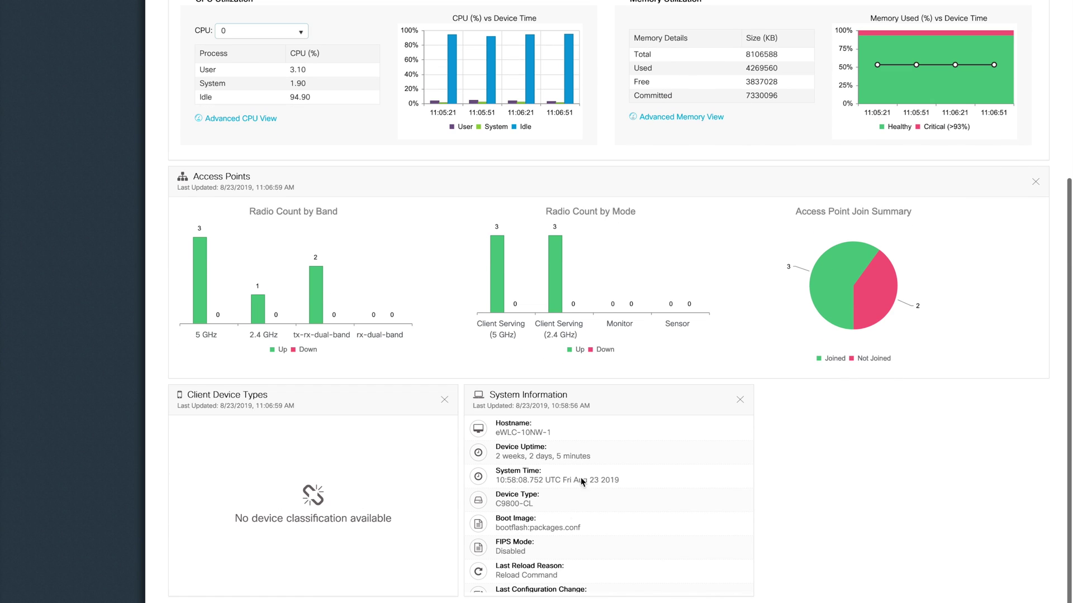
{"action": "left_click_drag", "start_coordinate": [556, 432], "coordinate": [494, 434]}
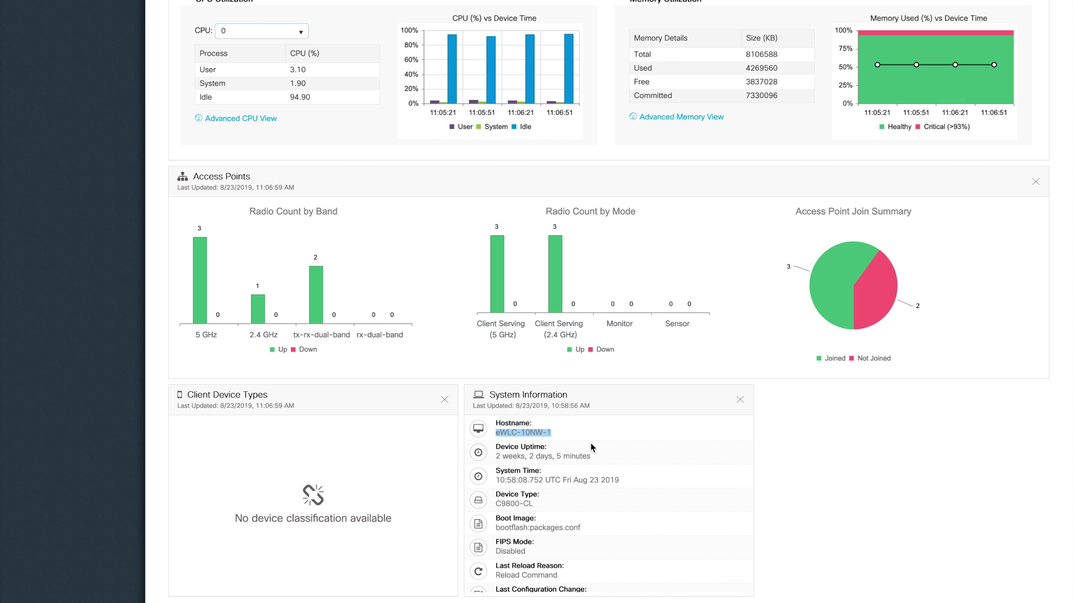
{"action": "scroll", "coordinate": [591, 448], "scroll_direction": "up", "scroll_amount": 6}
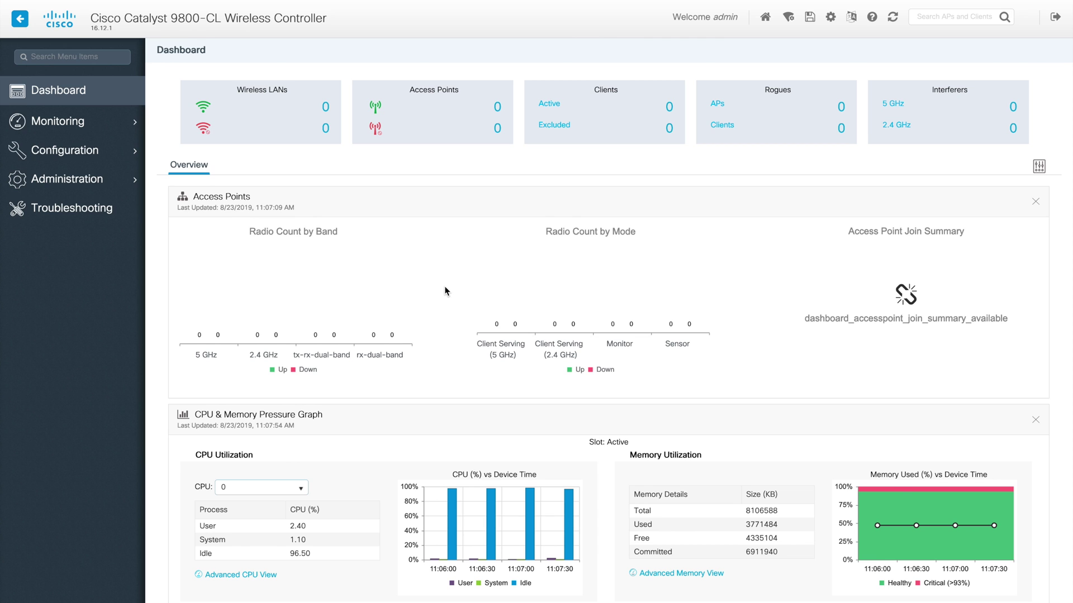
Check the second controller's hostname in the System Information section of its dashboard
{"action": "scroll", "coordinate": [446, 290], "scroll_direction": "down", "scroll_amount": 4}
{"action": "left_click_drag", "start_coordinate": [551, 432], "coordinate": [497, 431]}
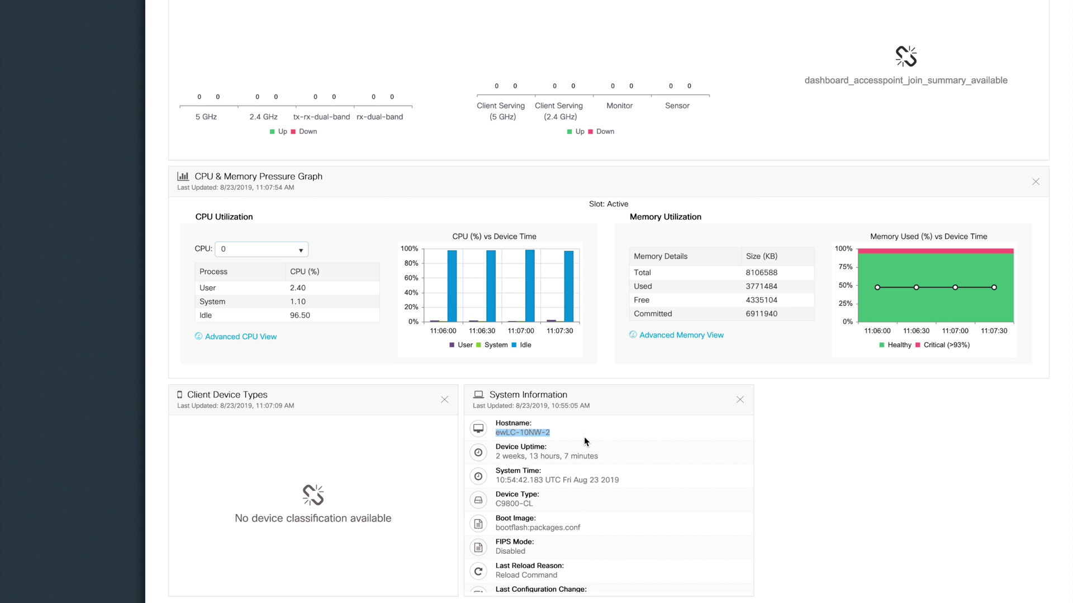
{"action": "scroll", "coordinate": [584, 437], "scroll_direction": "up", "scroll_amount": 4}
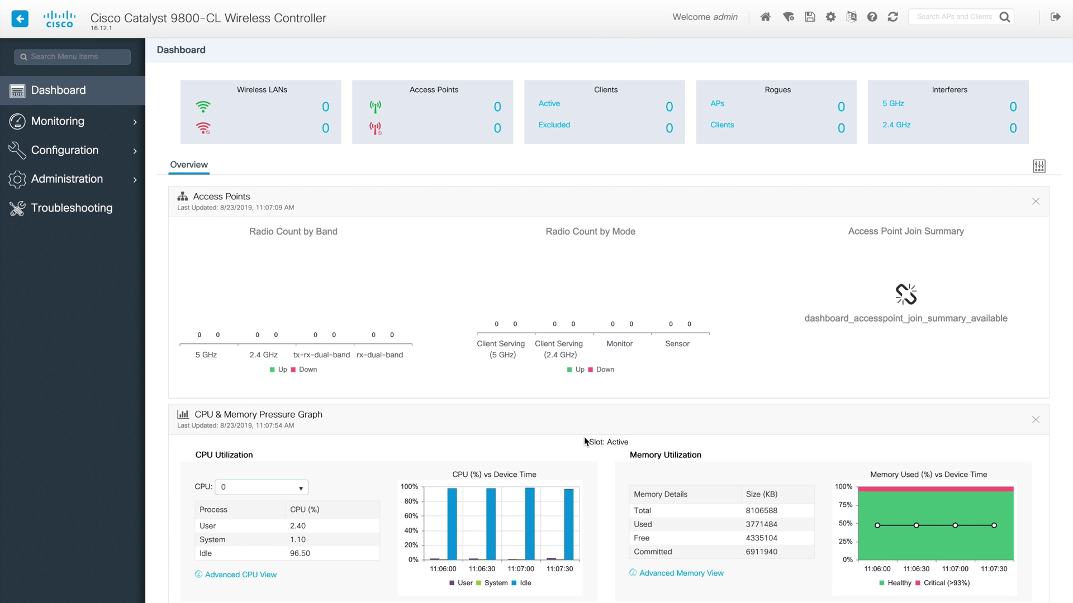
Switch to the terminal, run "show ip int brief" on eWLC-10NW-1 and highlight its Vlan111 entry
{"action": "key", "text": "ctrl+Right"}
{"action": "left_click", "coordinate": [309, 354]}
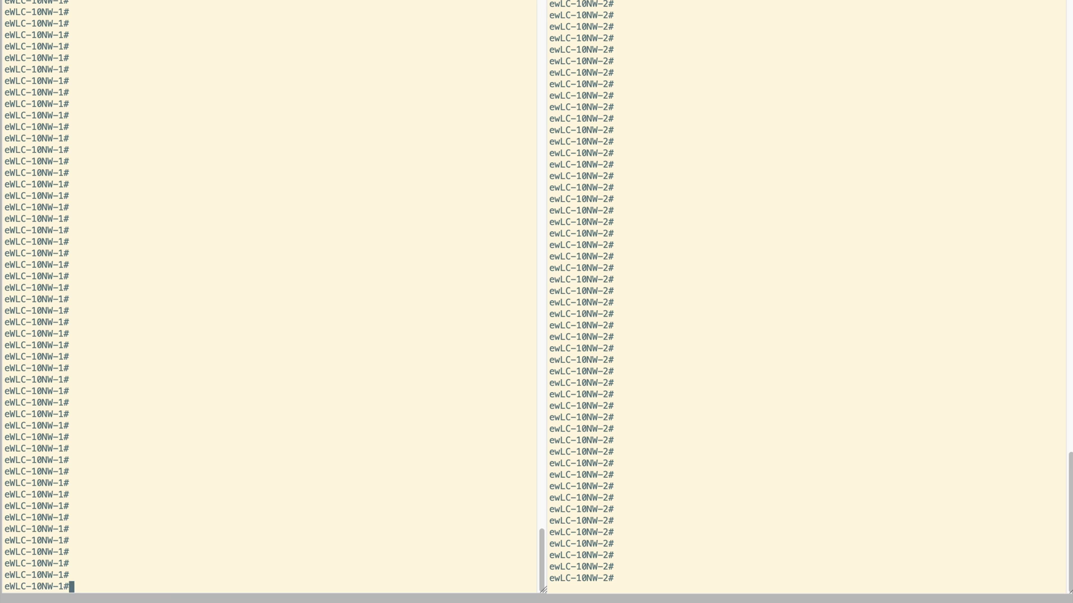
{"action": "left_click", "coordinate": [773, 413]}
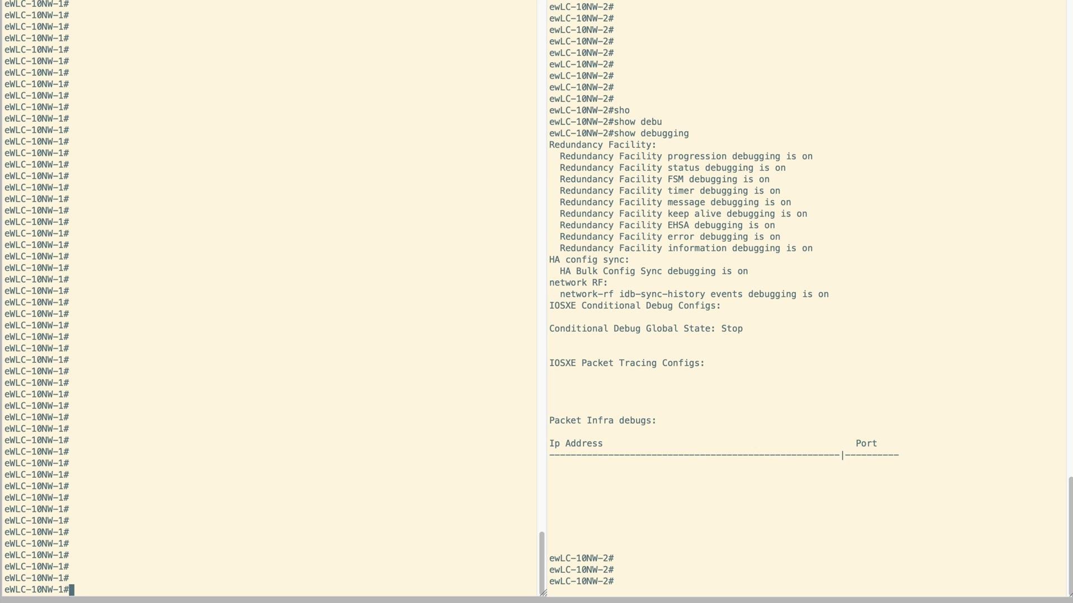
{"action": "type", "text": "sho"}
{"action": "key", "text": "Tab"}
{"action": "type", "text": "ip int bri"}
{"action": "key", "text": "Tab"}
{"action": "key", "text": "Return"}
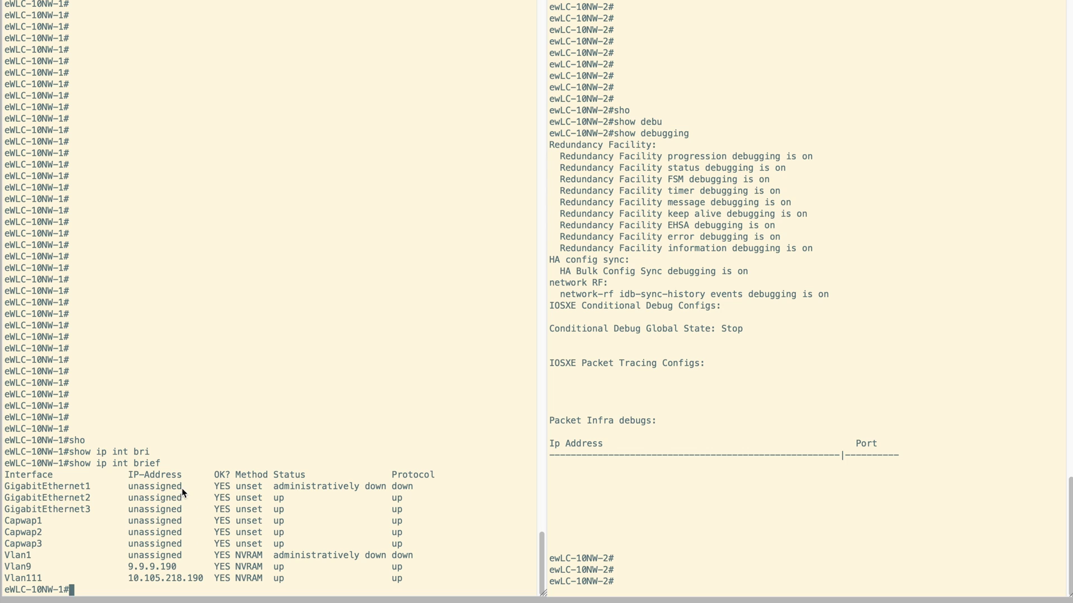
{"action": "triple_click", "coordinate": [187, 579]}
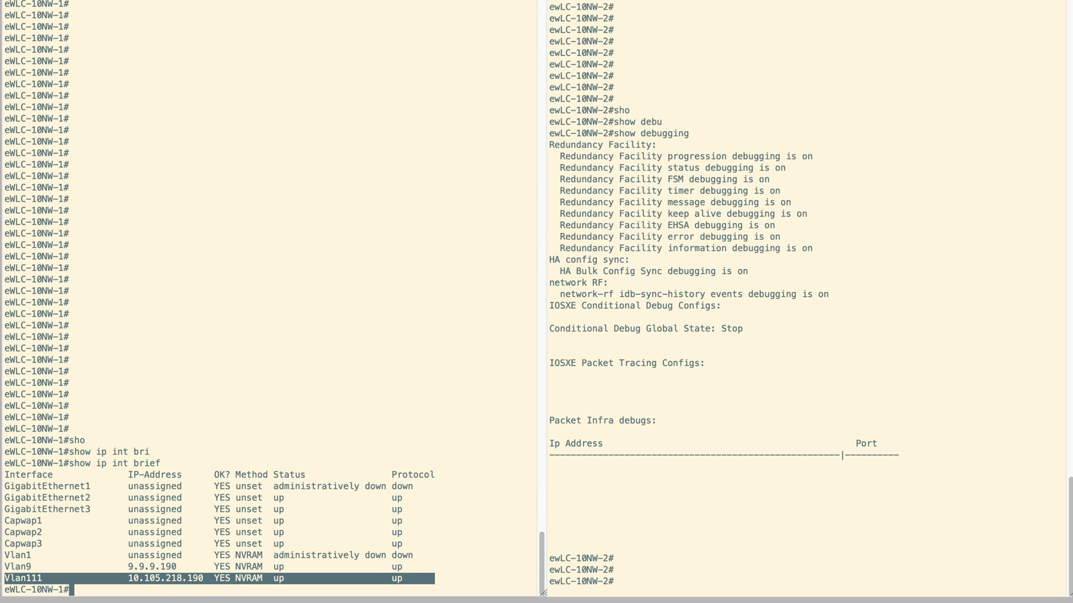
Run "show ip int brief" on ewLC-10NW-2 and highlight the last octet of its Vlan111 address
{"action": "type", "text": "i"}
{"action": "type", "text": "ho"}
{"action": "key", "text": "Tab"}
{"action": "type", "text": "ip in"}
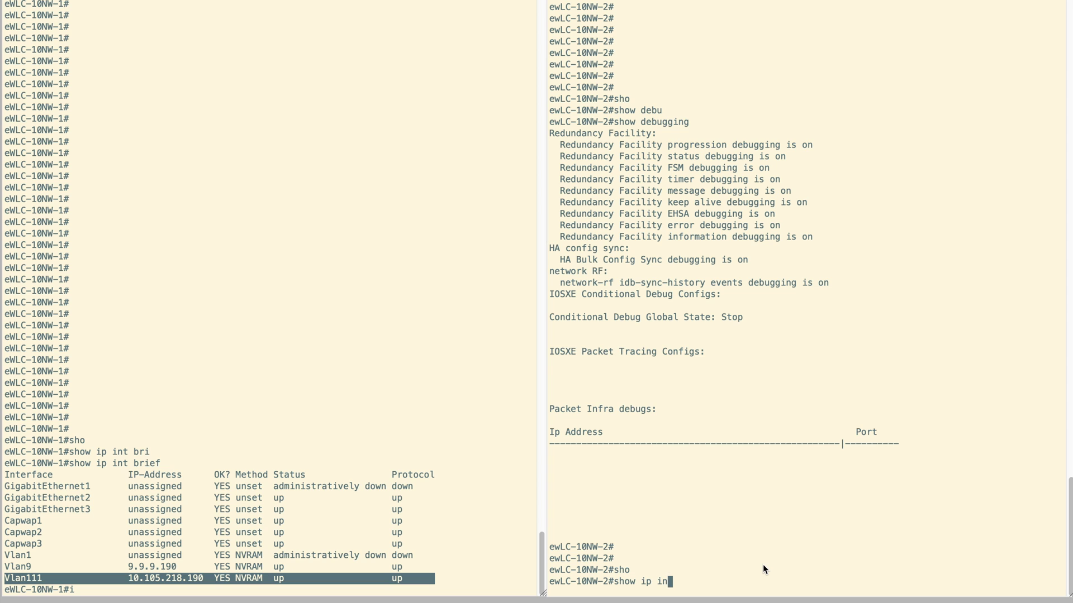
{"action": "type", "text": "t bri"}
{"action": "key", "text": "Tab"}
{"action": "key", "text": "Return"}
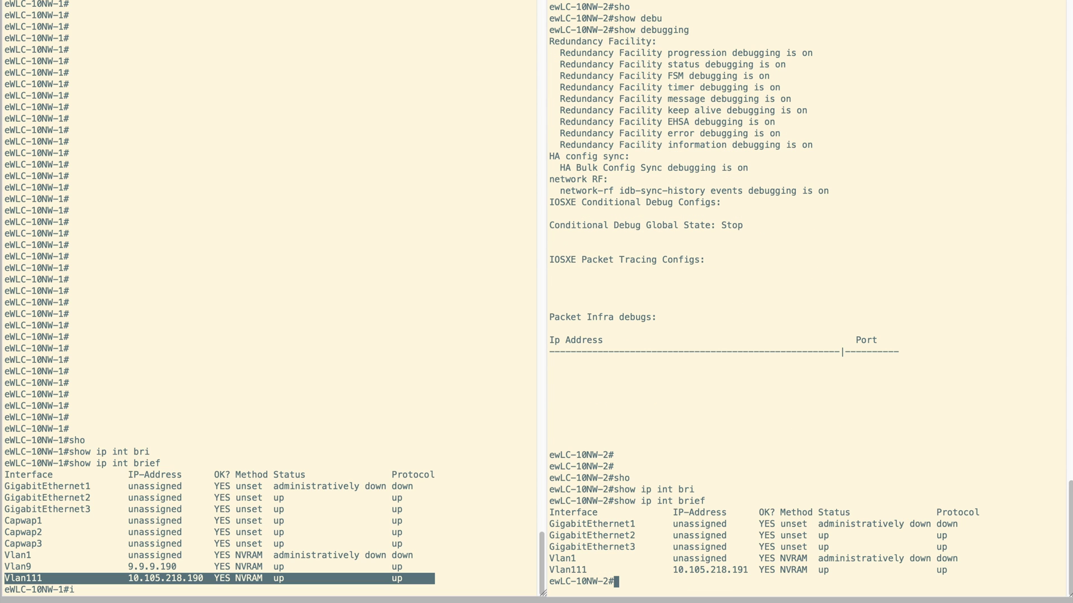
{"action": "double_click", "coordinate": [734, 570]}
Ping 10.105.218.196 from eWLC-10NW-1 to check whether the address is in use
{"action": "left_click", "coordinate": [398, 550]}
{"action": "key", "text": "BackSpace"}
{"action": "type", "text": "ping 10.105.218.196"}
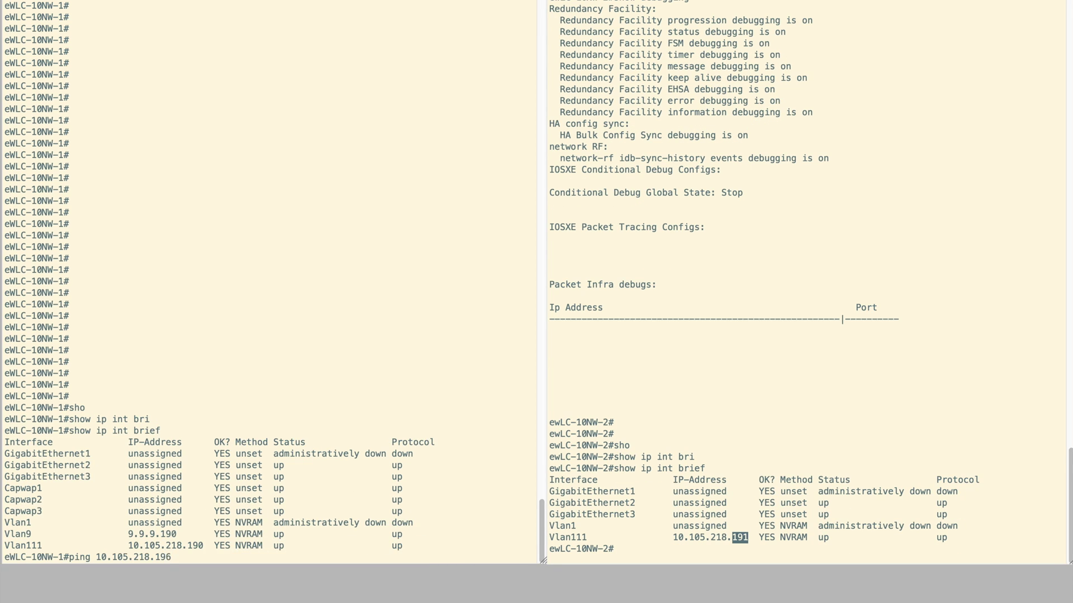
{"action": "key", "text": "Return"}
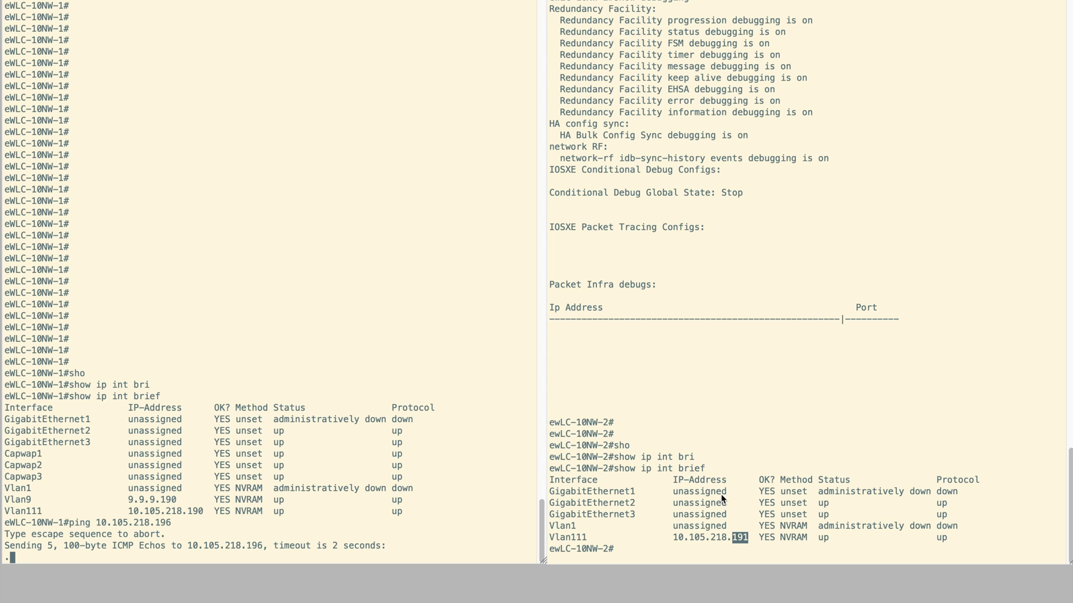
Ping 10.105.218.197 from eWLC-10NW-1 to check whether the address is in use
{"action": "left_click", "coordinate": [809, 487]}
{"action": "key", "text": "Up"}
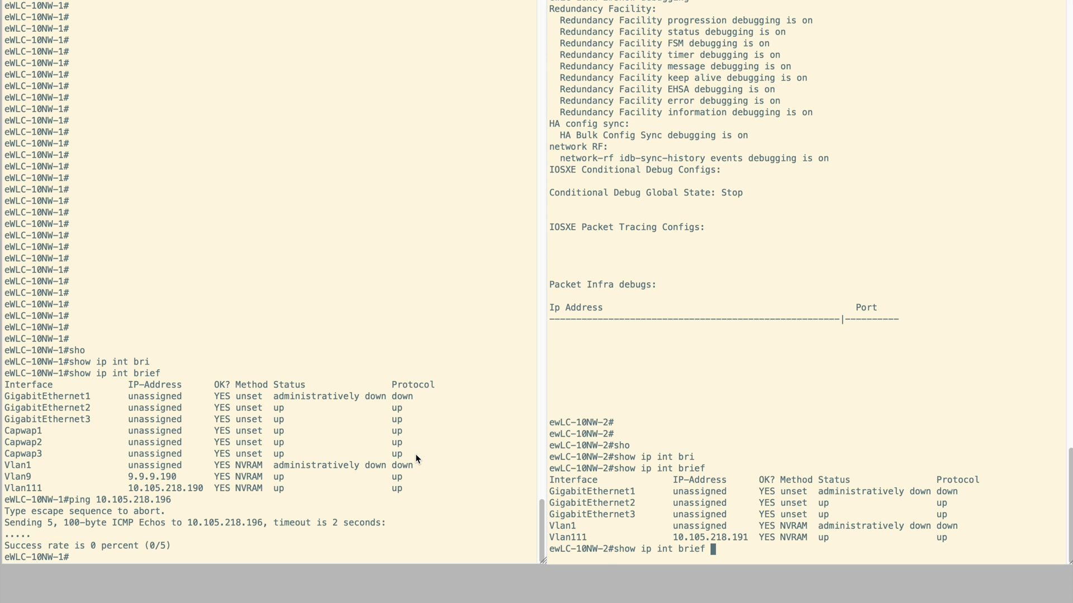
{"action": "key", "text": "Up"}
{"action": "left_click", "coordinate": [414, 454]}
{"action": "type", "text": "ping 10.105.218.197"}
{"action": "key", "text": "Return"}
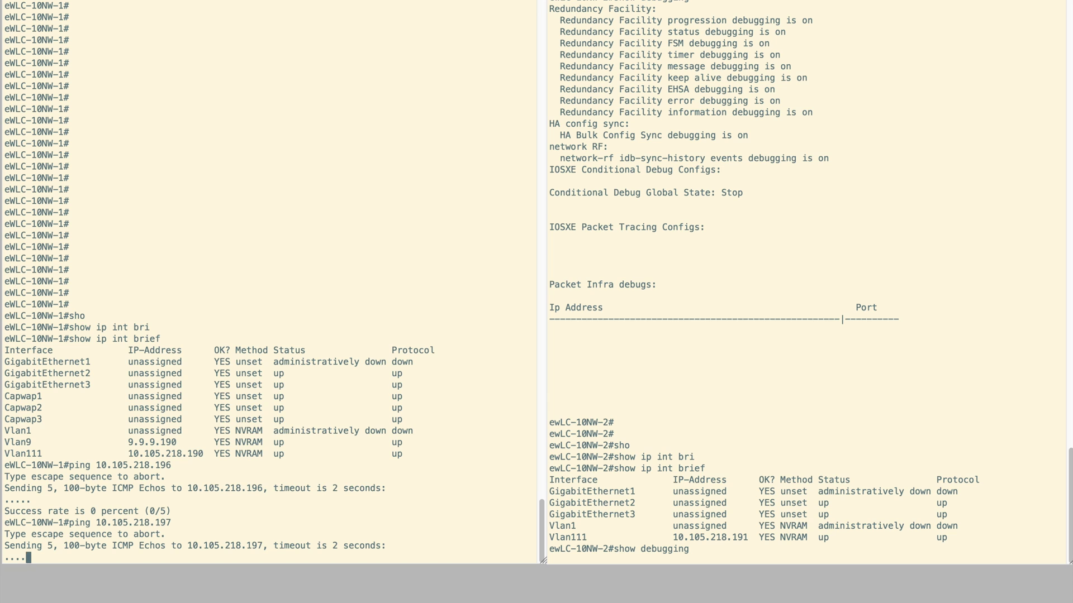
Run "show redundancy" on eWLC-10NW-1 and highlight the configured and operating redundancy mode lines
{"action": "key", "text": "Return"}
{"action": "key", "text": "Return"}
{"action": "key", "text": "Return"}
{"action": "key", "text": "Return"}
{"action": "key", "text": "Return"}
{"action": "key", "text": "Return"}
{"action": "key", "text": "Return"}
{"action": "key", "text": "Return"}
{"action": "key", "text": "Return"}
{"action": "key", "text": "Return"}
{"action": "type", "text": "sho"}
{"action": "key", "text": "Tab"}
{"action": "type", "text": "redu"}
{"action": "key", "text": "Tab"}
{"action": "key", "text": "Return"}
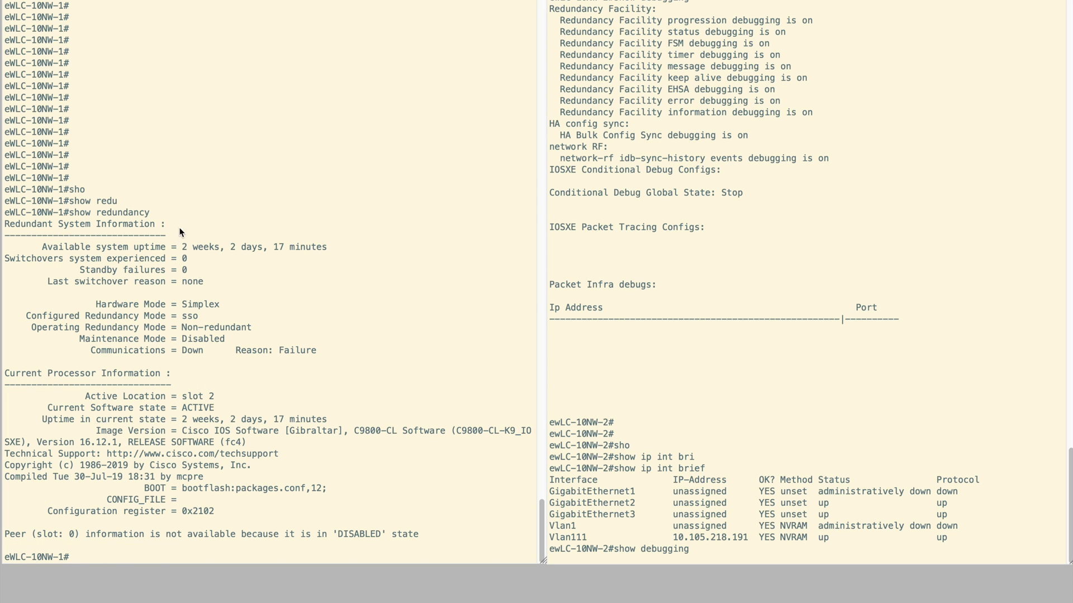
{"action": "triple_click", "coordinate": [188, 317]}
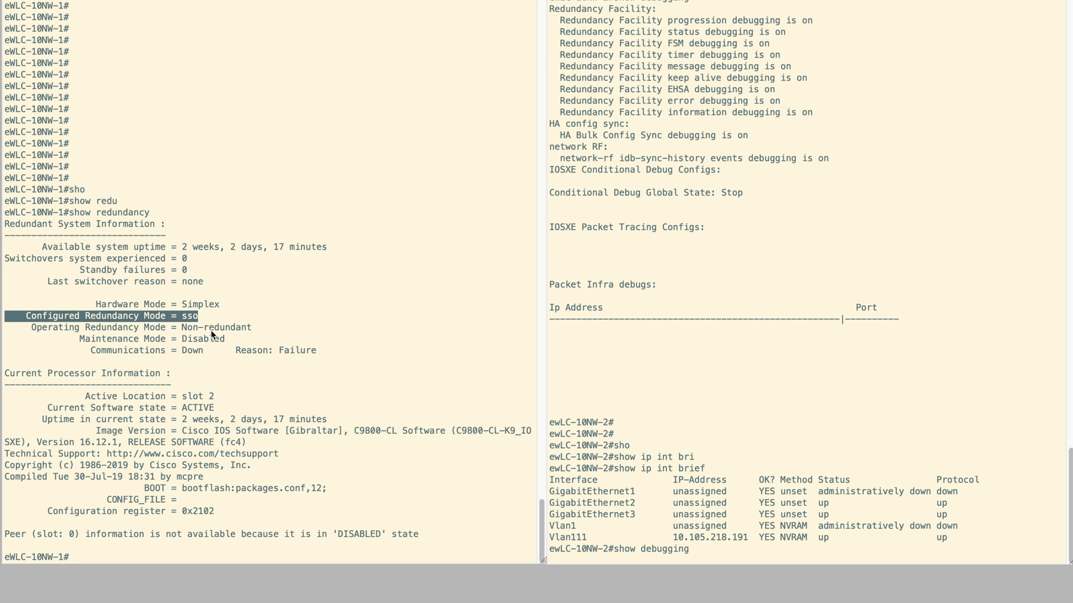
{"action": "triple_click", "coordinate": [211, 330]}
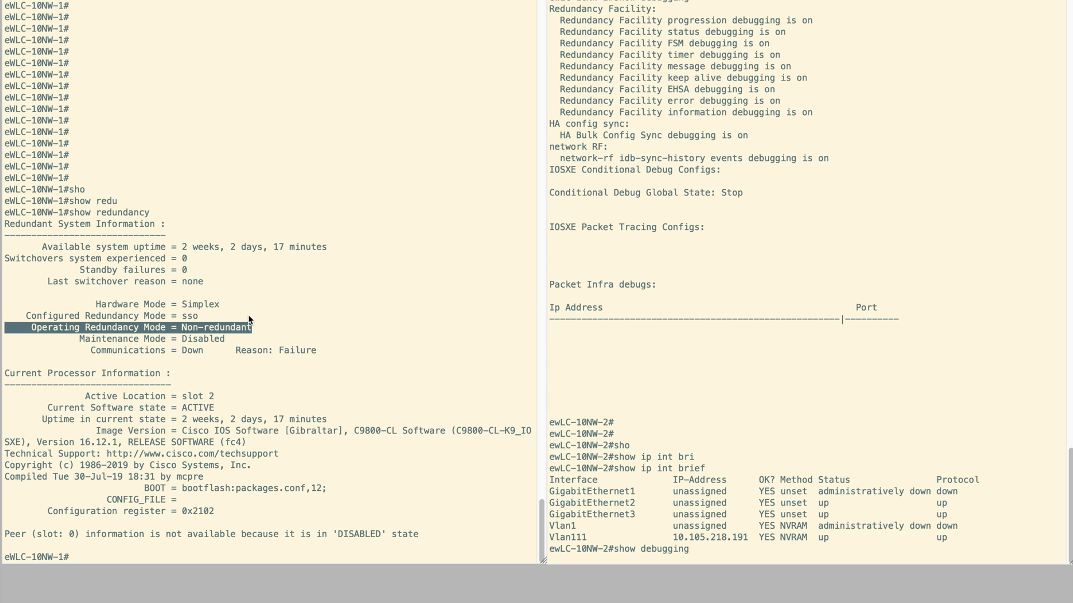
{"action": "key", "text": "Return"}
Run "show redundancy" on ewLC-10NW-2 and highlight its operating redundancy mode line
{"action": "key", "text": "super+]"}
{"action": "key", "text": "BackSpace"}
{"action": "key", "text": "BackSpace"}
{"action": "key", "text": "BackSpace"}
{"action": "key", "text": "BackSpace"}
{"action": "key", "text": "BackSpace"}
{"action": "key", "text": "BackSpace"}
{"action": "key", "text": "BackSpace"}
{"action": "key", "text": "BackSpace"}
{"action": "key", "text": "BackSpace"}
{"action": "type", "text": "redu"}
{"action": "key", "text": "Tab"}
{"action": "key", "text": "Return"}
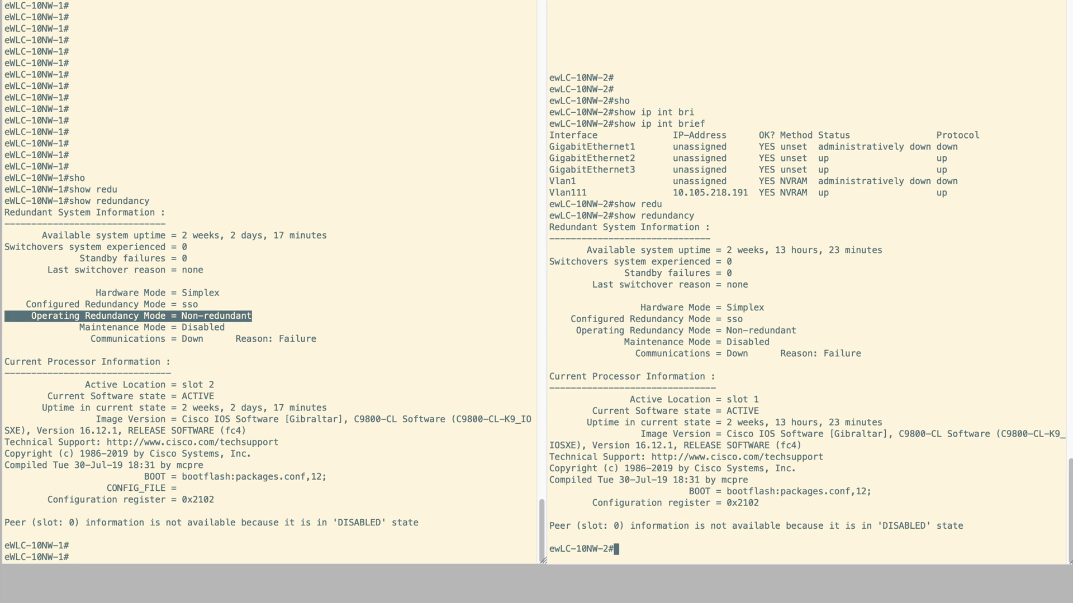
{"action": "triple_click", "coordinate": [752, 329]}
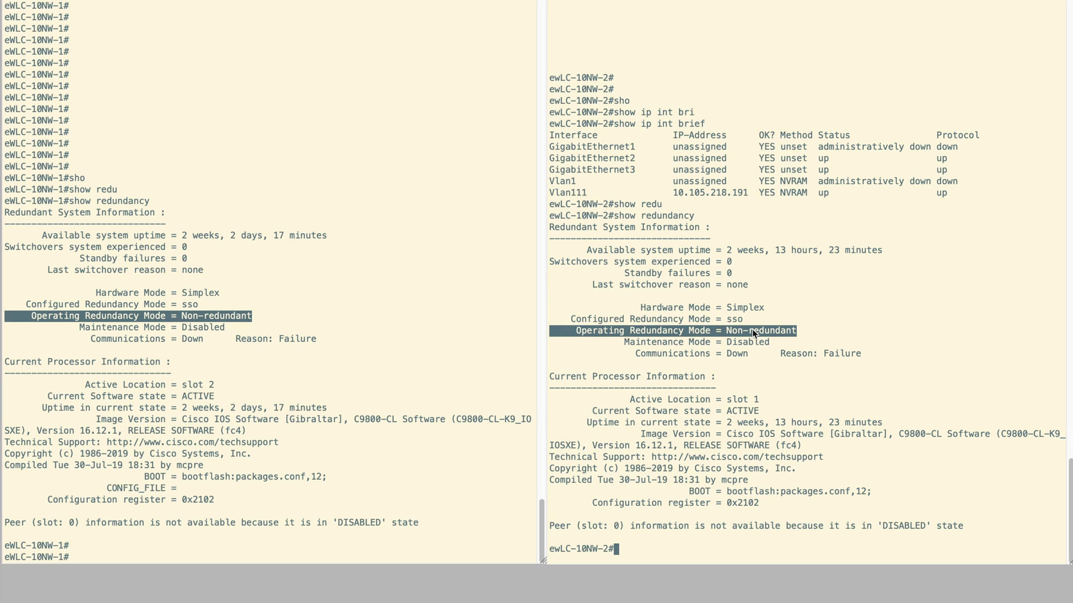
{"action": "key", "text": "Return"}
{"action": "key", "text": "Return"}
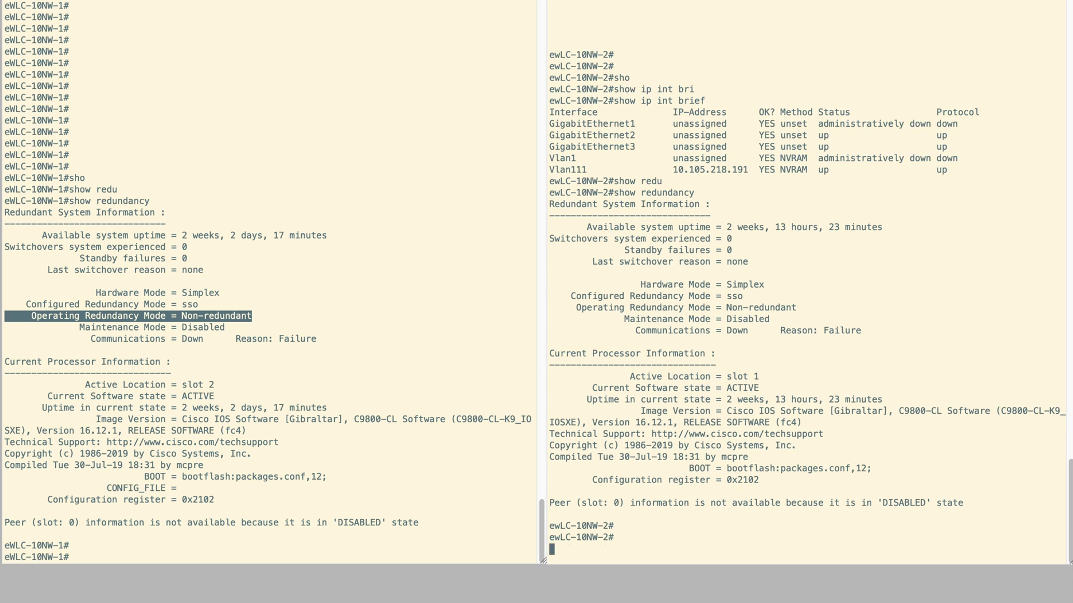
Return to the web interface of eWLC-10NW-1 and open the Redundancy settings of its Device administration page
{"action": "left_click", "coordinate": [390, 503]}
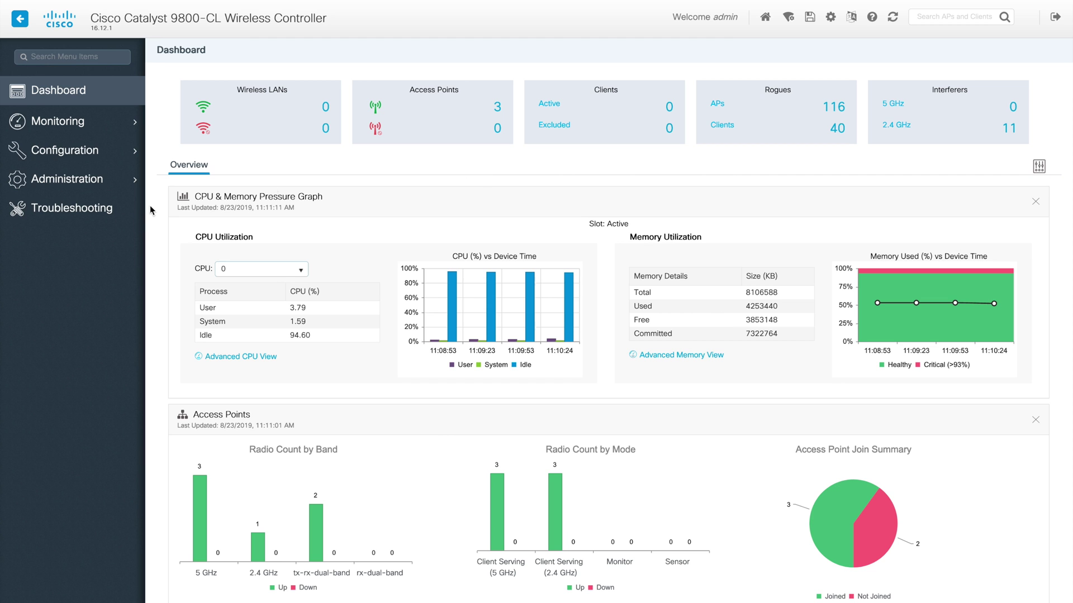
{"action": "mouse_move", "coordinate": [98, 181]}
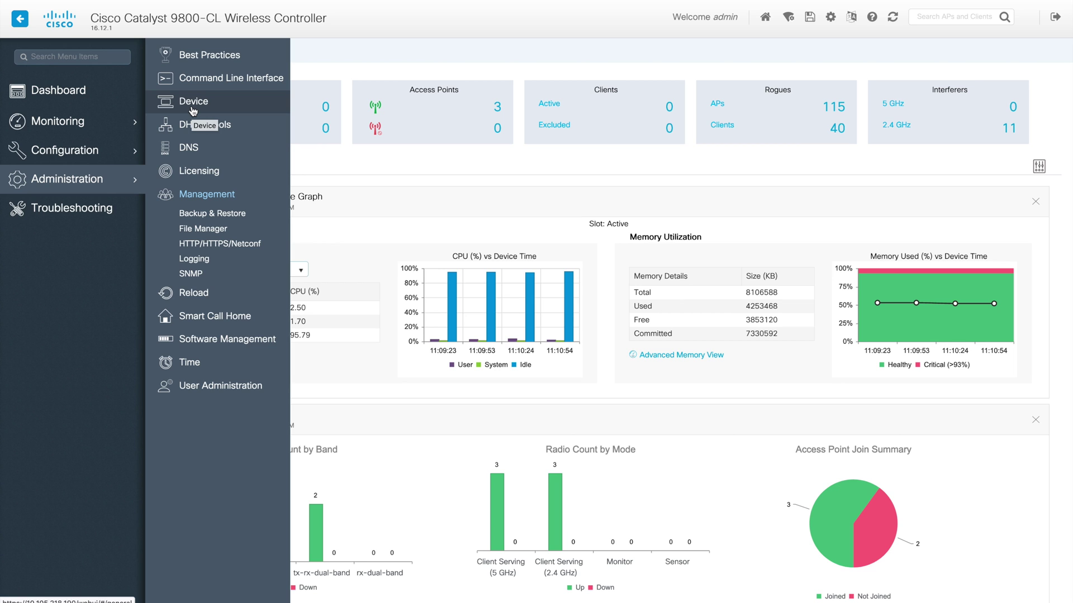
{"action": "left_click", "coordinate": [192, 106]}
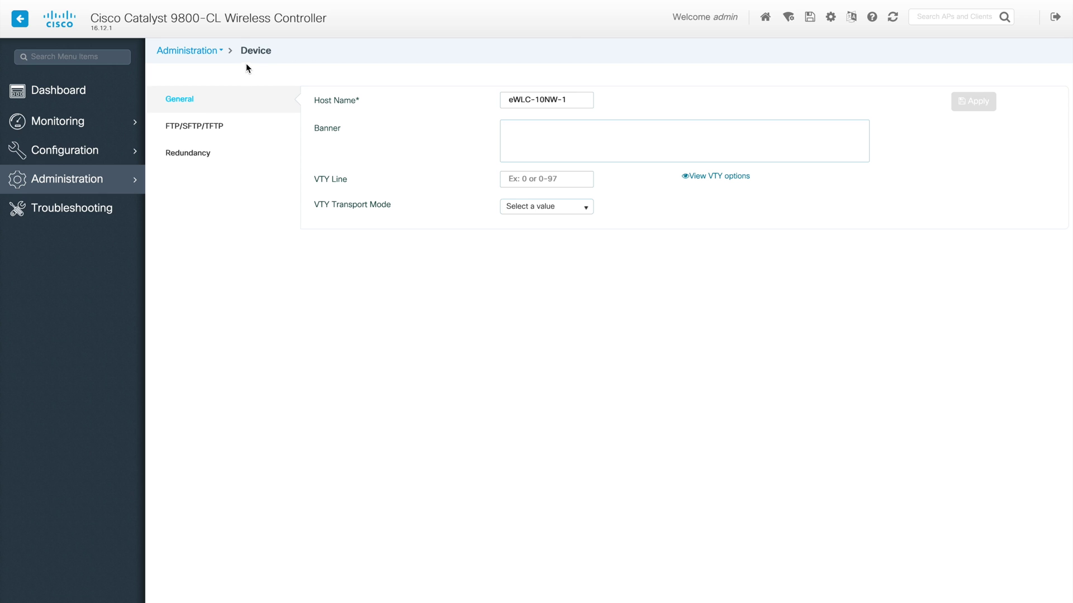
{"action": "left_click", "coordinate": [194, 160]}
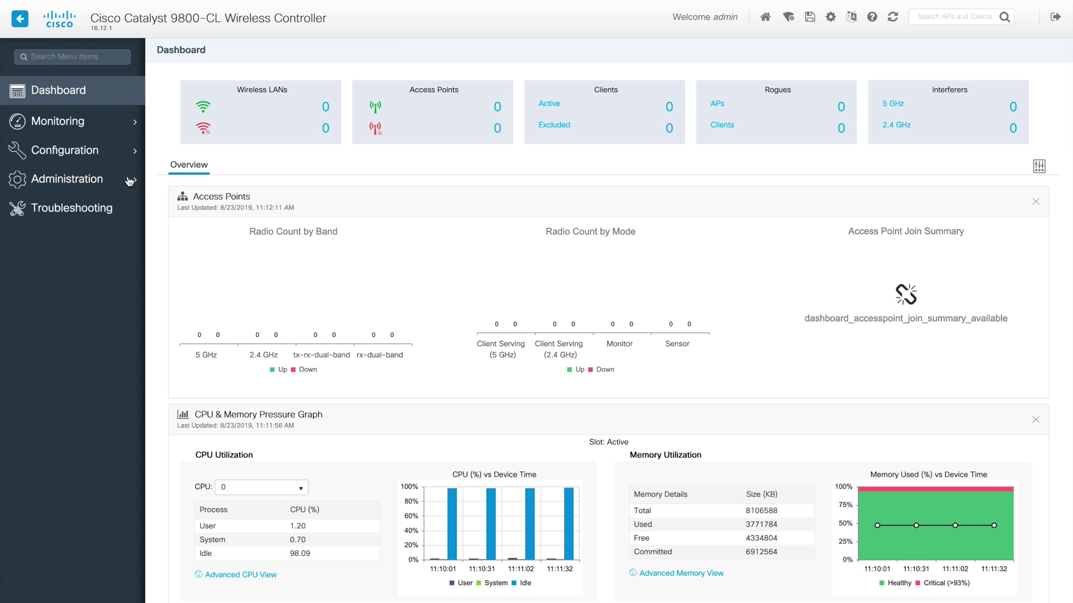
Open the Redundancy settings of the Device administration page on ewLC-10NW-2
{"action": "mouse_move", "coordinate": [115, 183]}
{"action": "left_click", "coordinate": [210, 103]}
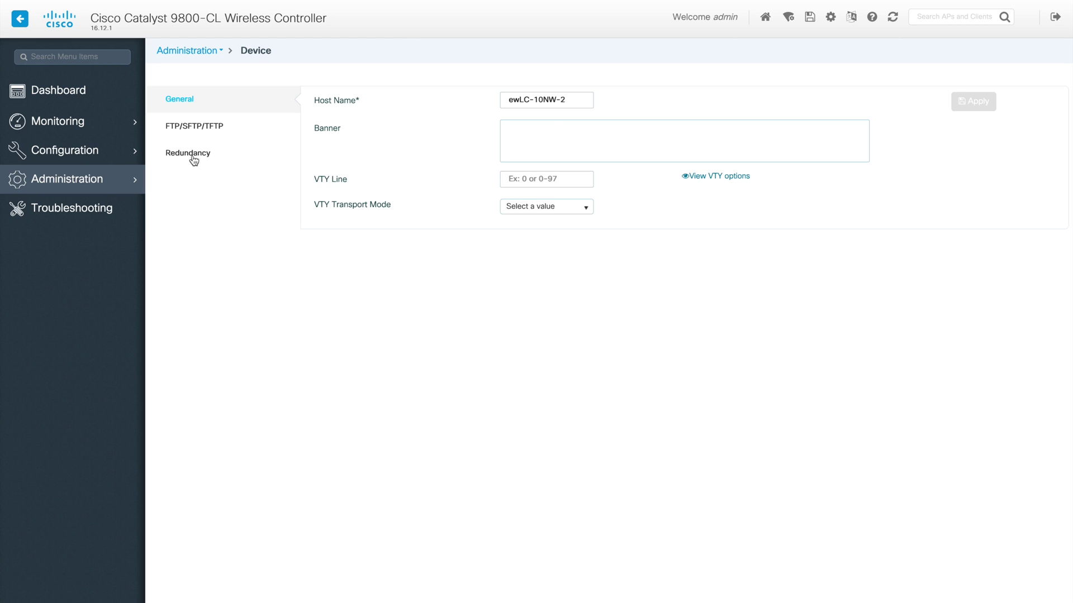
{"action": "left_click", "coordinate": [190, 155]}
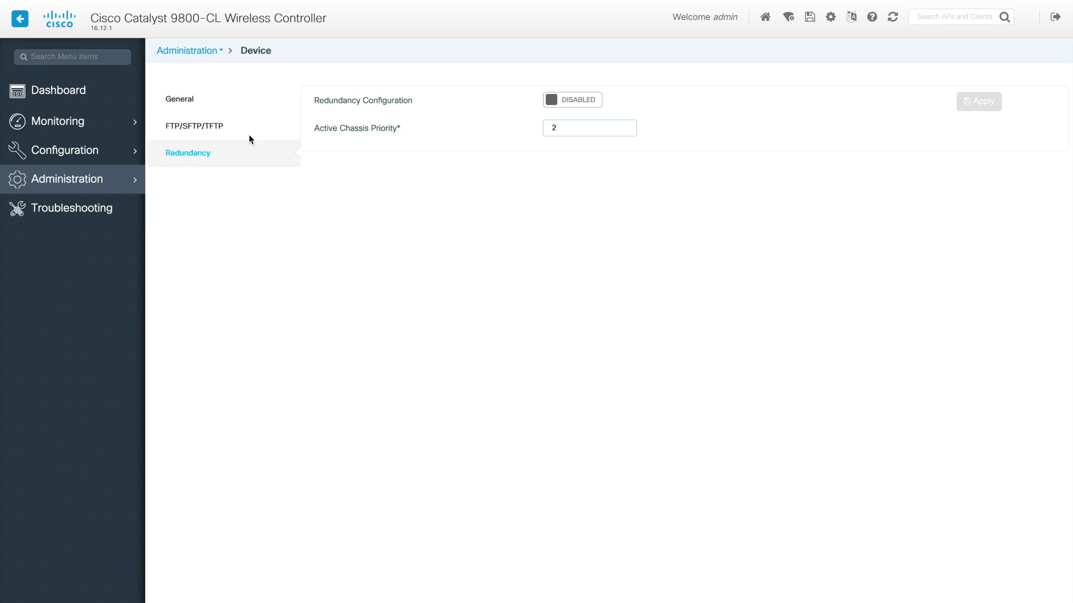
Enable the redundancy configuration and set the local IP to 10.105.218.196
{"action": "left_click", "coordinate": [572, 101]}
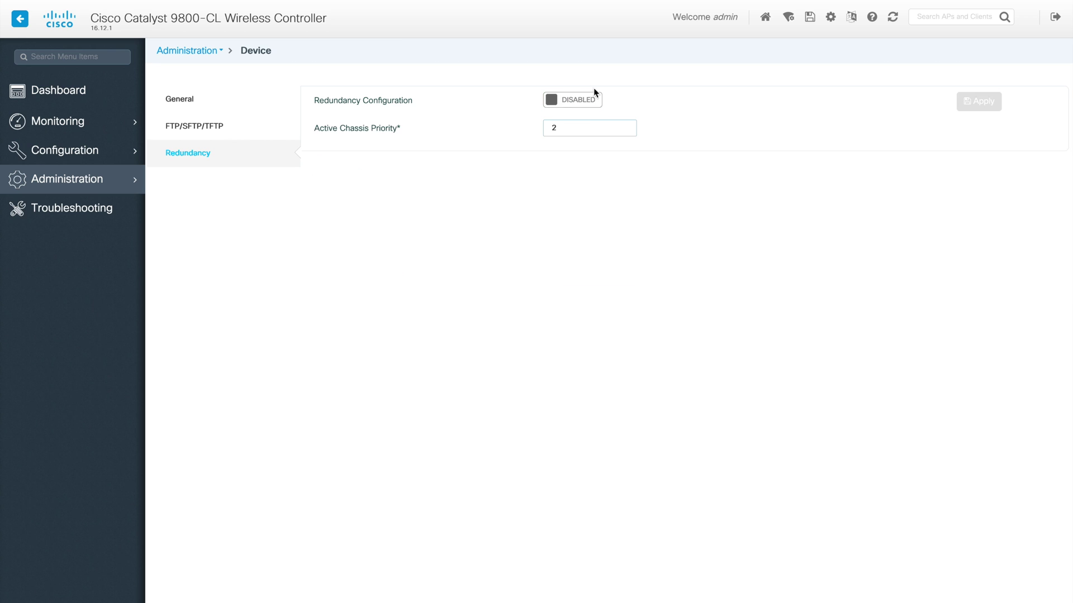
{"action": "left_click", "coordinate": [567, 103]}
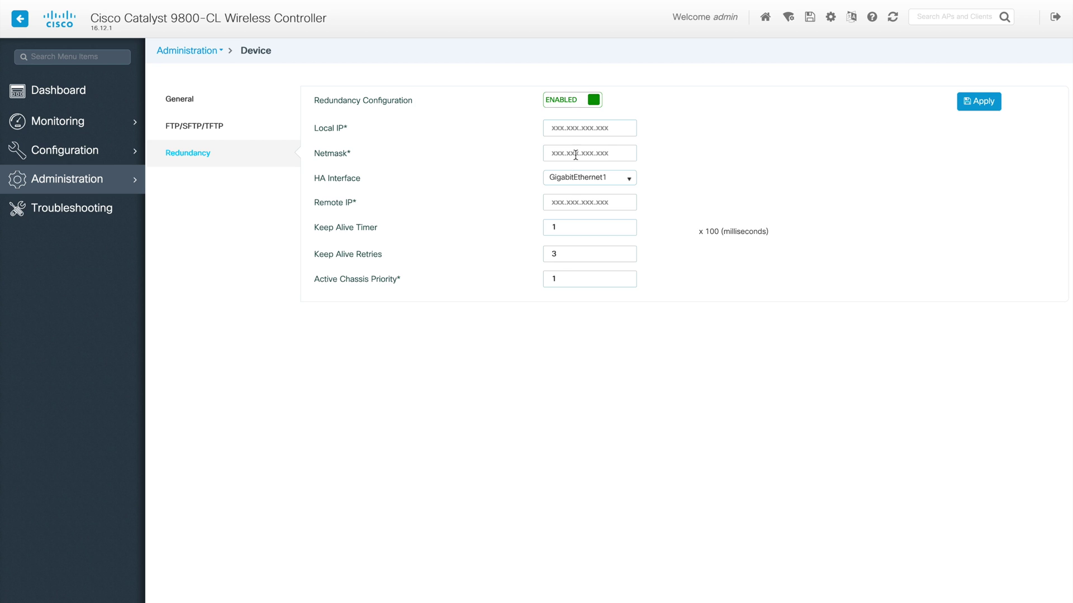
{"action": "left_click", "coordinate": [612, 130]}
{"action": "type", "text": "10.105.218"}
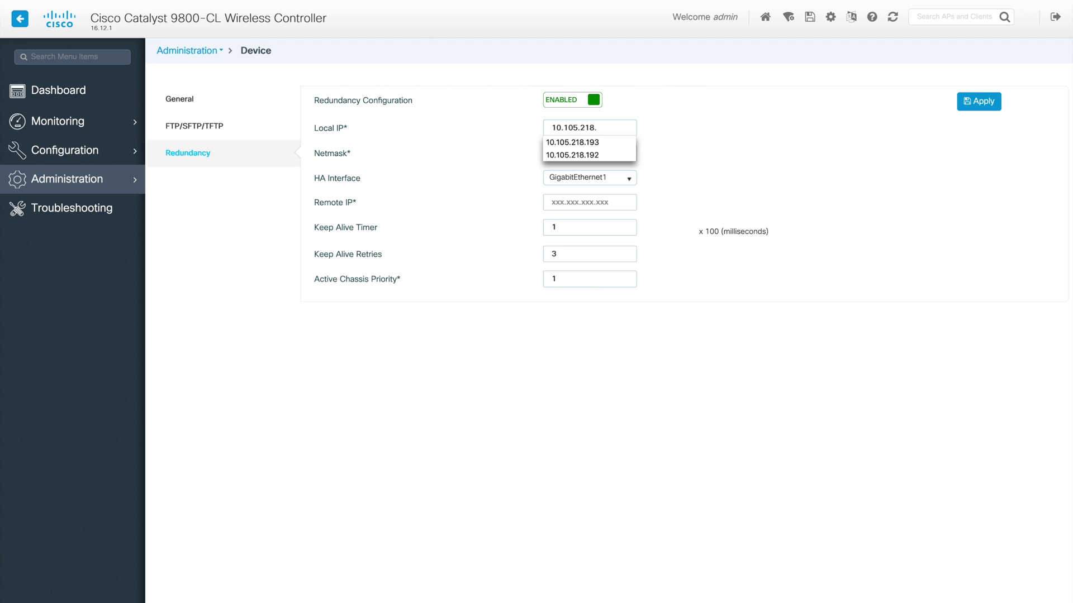
{"action": "type", "text": ".196"}
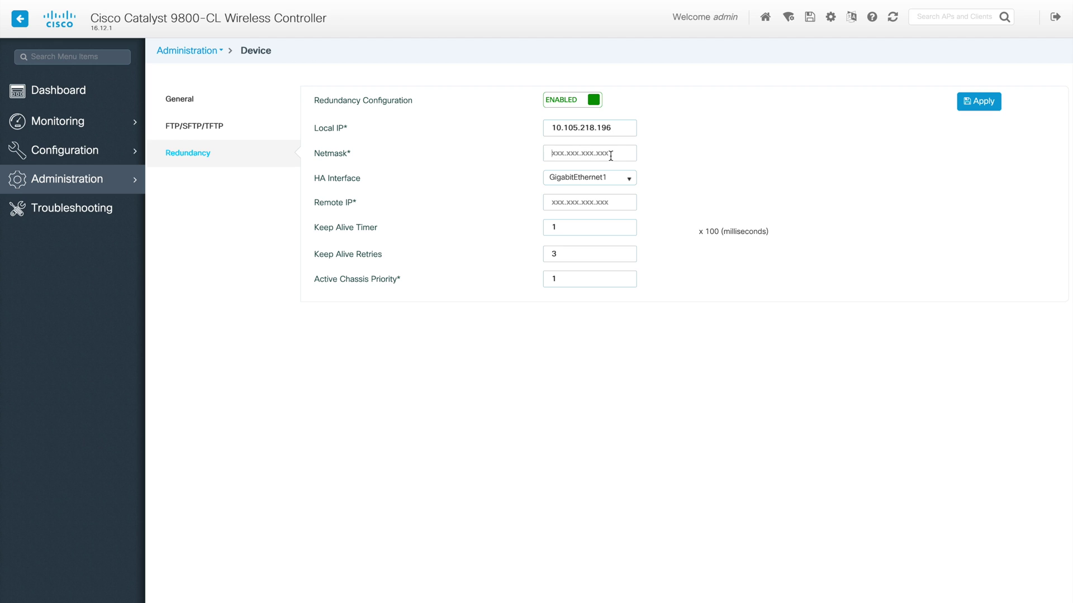
Set the redundancy netmask to 255.255.255.128 and choose GigabitEthernet3 as the HA interface
{"action": "left_click", "coordinate": [581, 153]}
{"action": "type", "text": "255.255.255"}
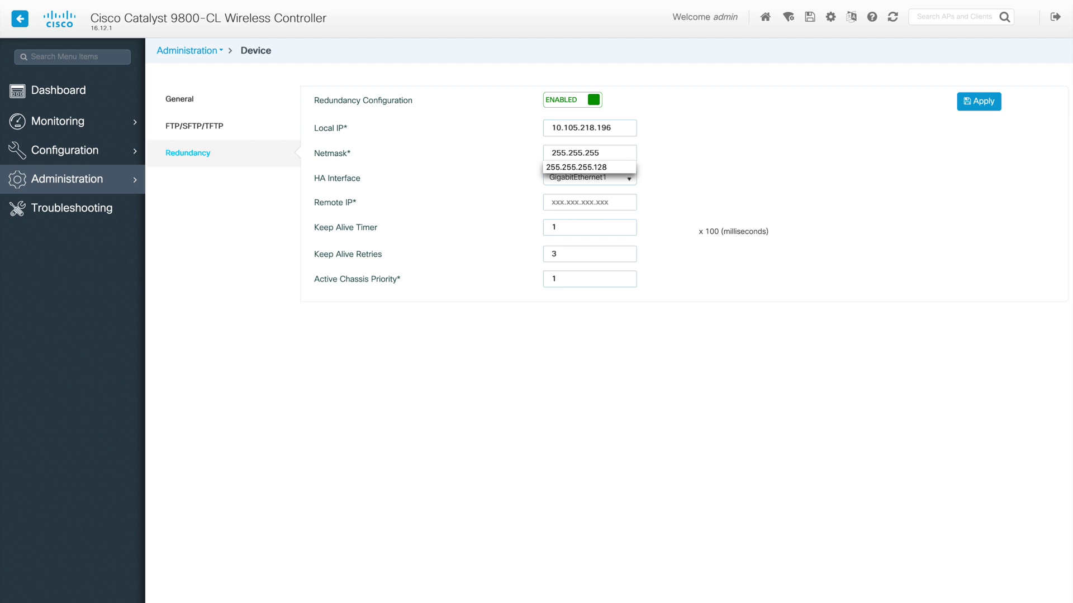
{"action": "left_click", "coordinate": [604, 167]}
{"action": "left_click", "coordinate": [614, 178]}
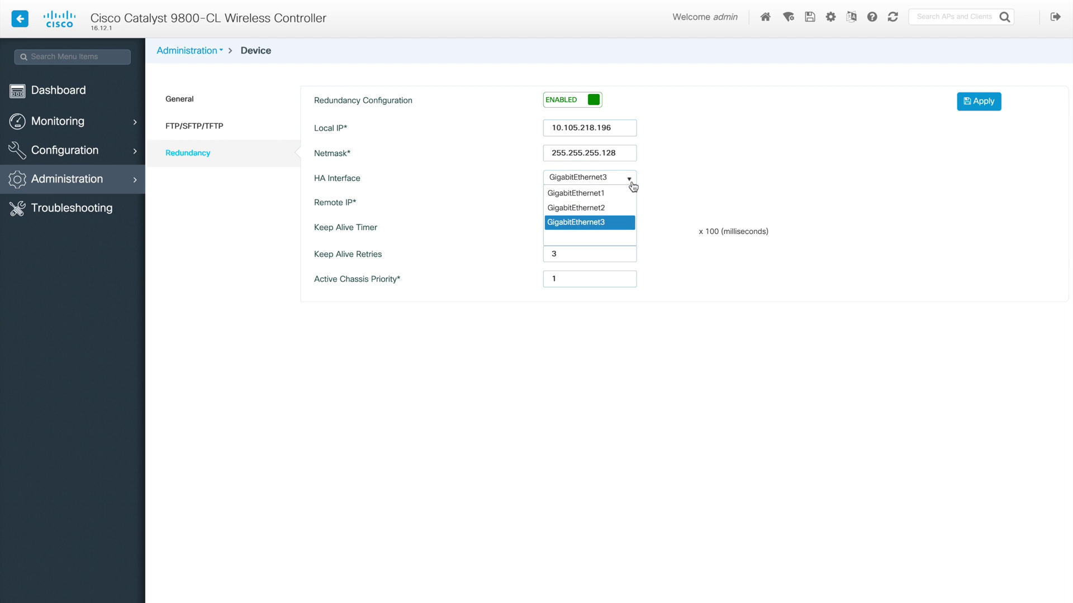
Confirm GigabitEthernet3 as the HA interface and set the remote IP to 10.105.218.197
{"action": "left_click", "coordinate": [604, 222]}
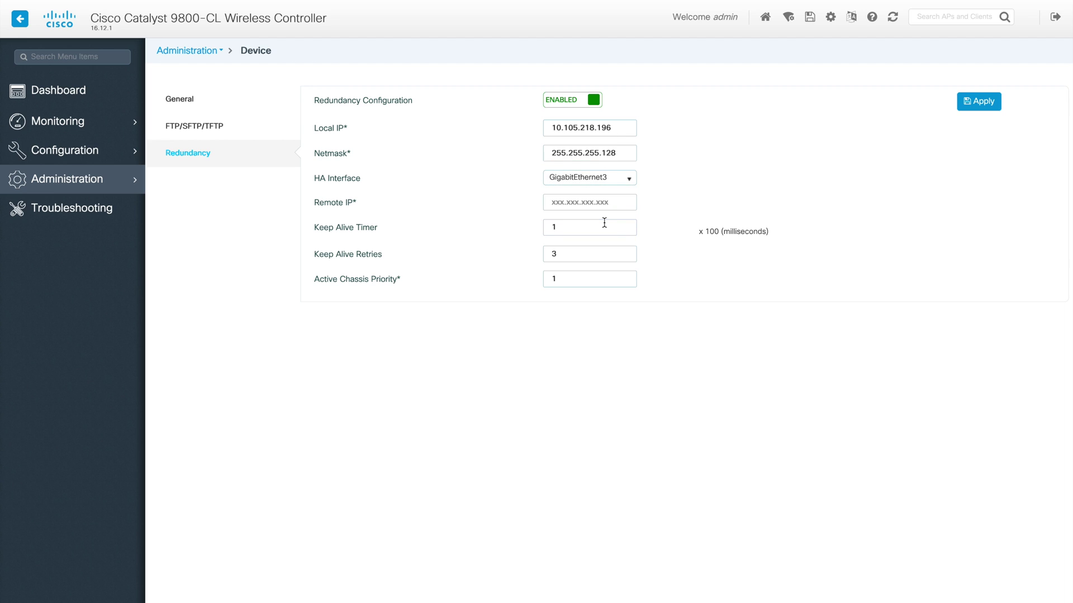
{"action": "left_click", "coordinate": [603, 202]}
{"action": "type", "text": "10.105."}
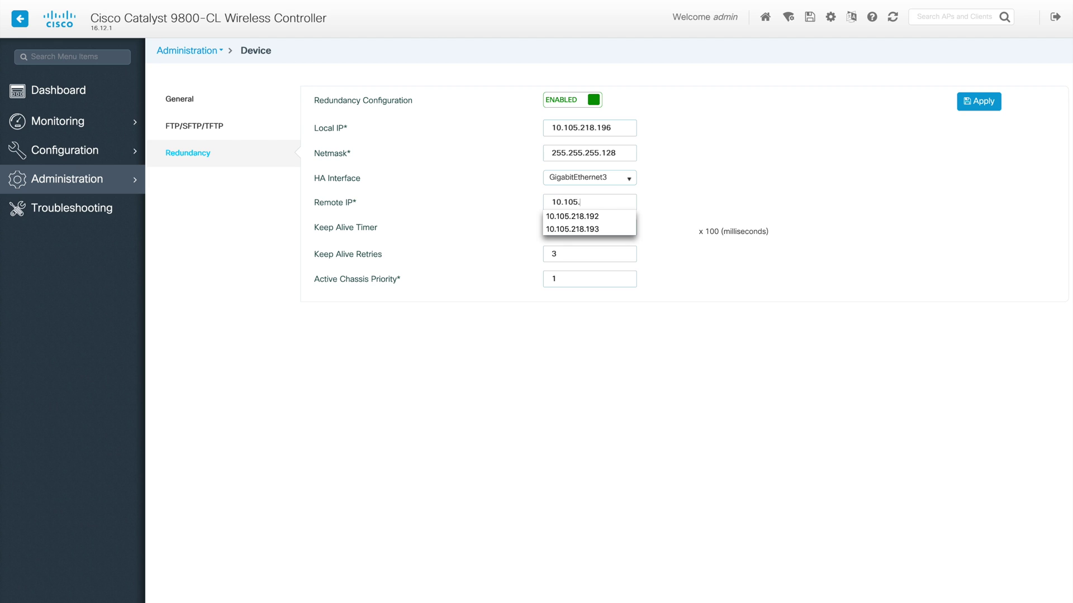
{"action": "type", "text": "218.1"}
{"action": "type", "text": "7"}
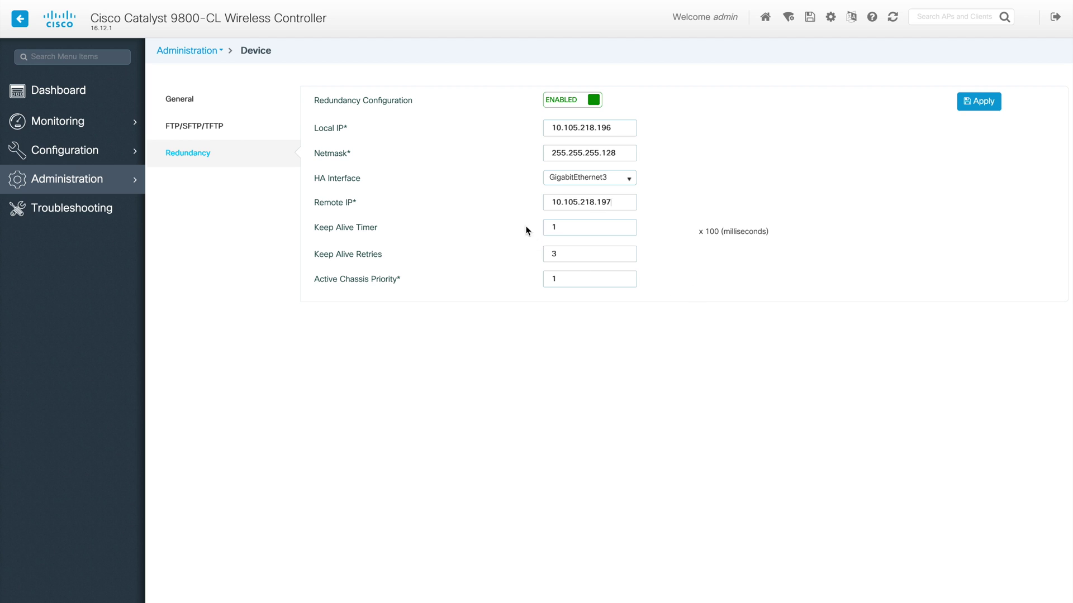
Set the active chassis priority to 2 and apply the redundancy settings, accepting the switch priority change
{"action": "double_click", "coordinate": [573, 227]}
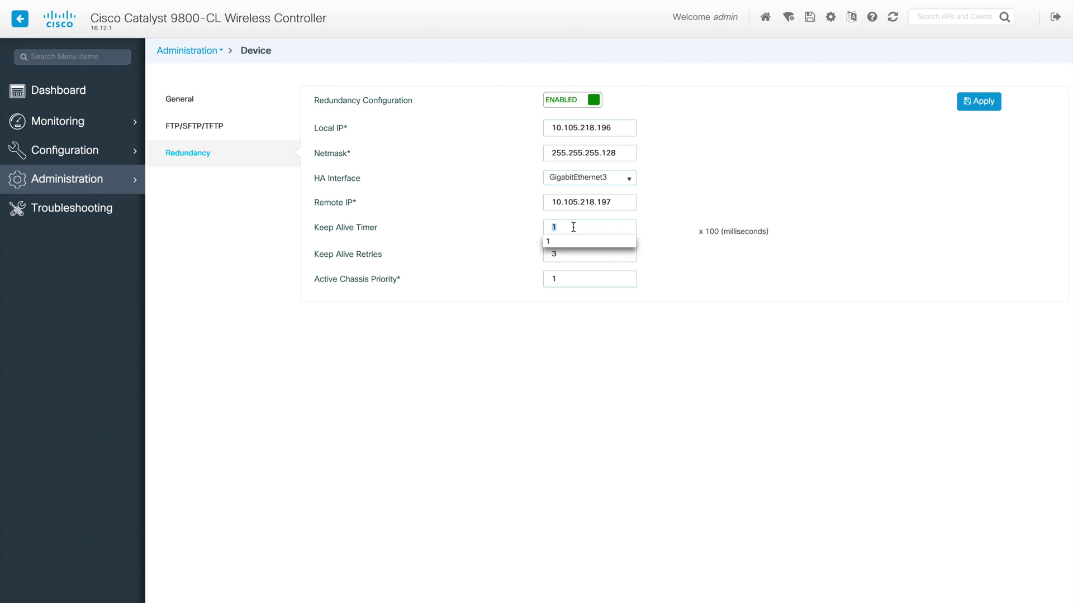
{"action": "left_click", "coordinate": [712, 287]}
{"action": "double_click", "coordinate": [565, 254]}
{"action": "left_click", "coordinate": [563, 281]}
{"action": "double_click", "coordinate": [563, 281]}
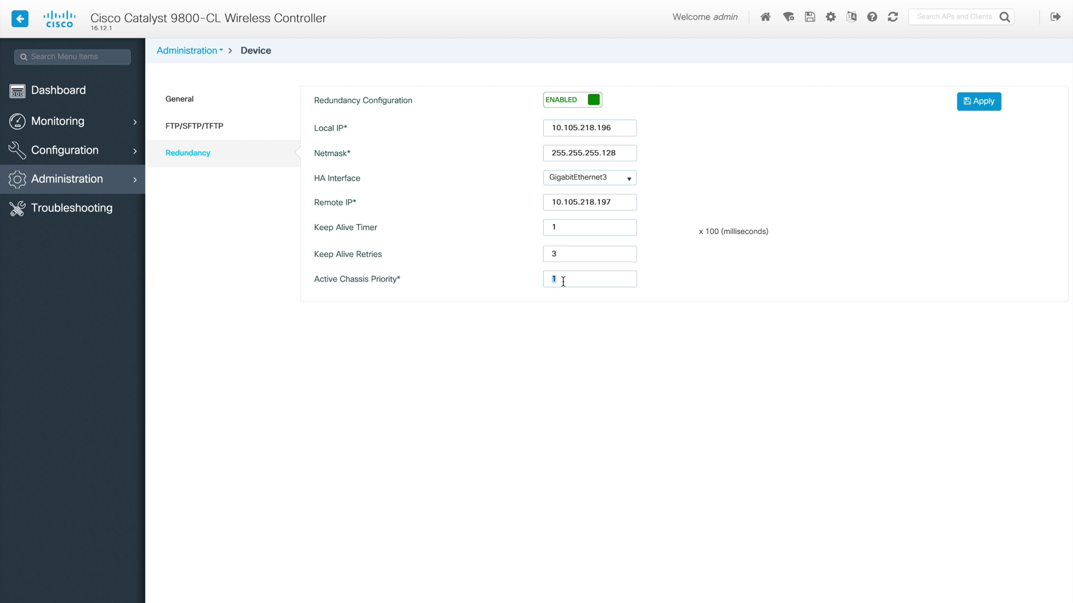
{"action": "type", "text": "3"}
{"action": "key", "text": "BackSpace"}
{"action": "type", "text": "2"}
{"action": "left_click", "coordinate": [688, 283]}
{"action": "left_click", "coordinate": [978, 108]}
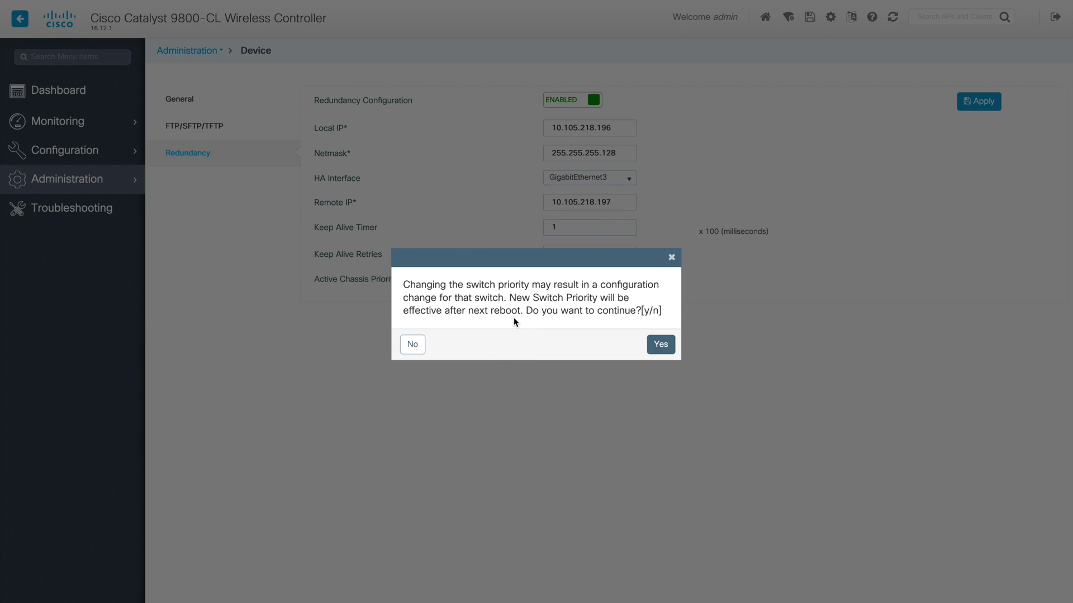
{"action": "left_click", "coordinate": [661, 345]}
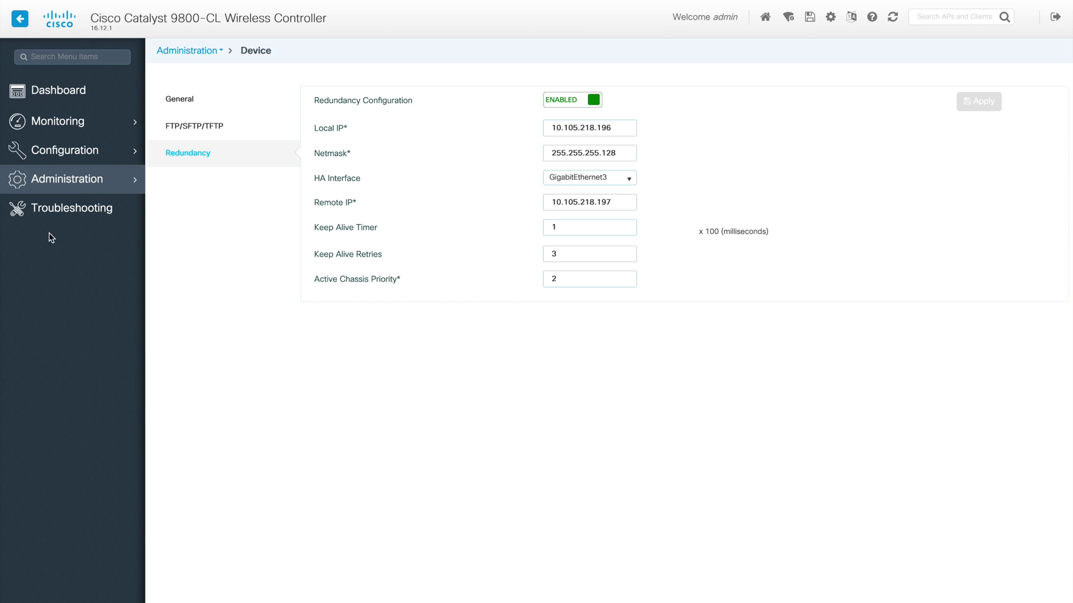
Save the configuration and reload this controller, accepting the loss of network connectivity
{"action": "mouse_move", "coordinate": [81, 186]}
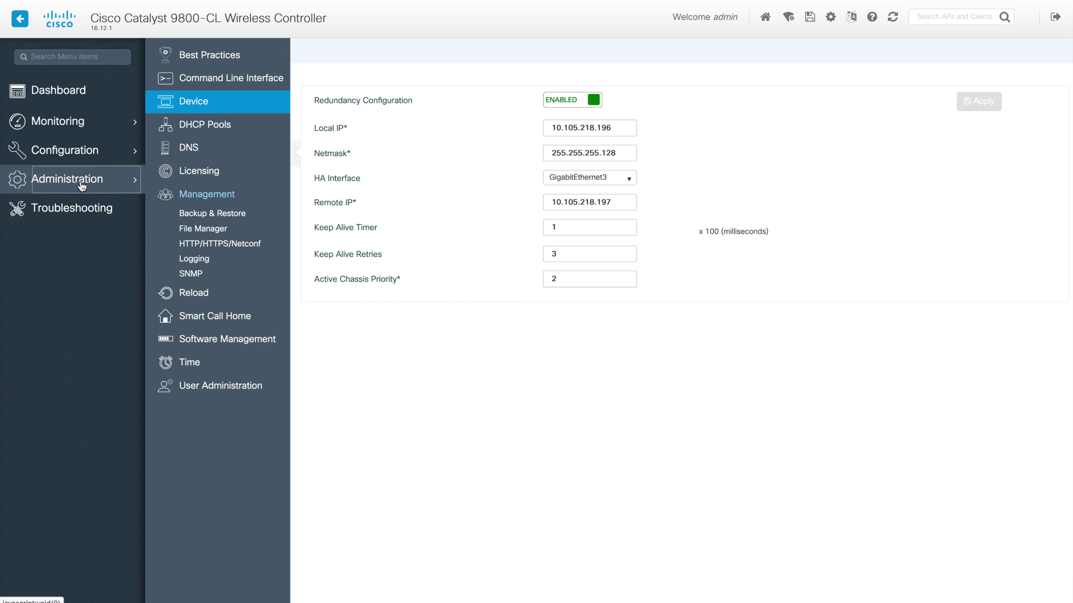
{"action": "left_click", "coordinate": [189, 292]}
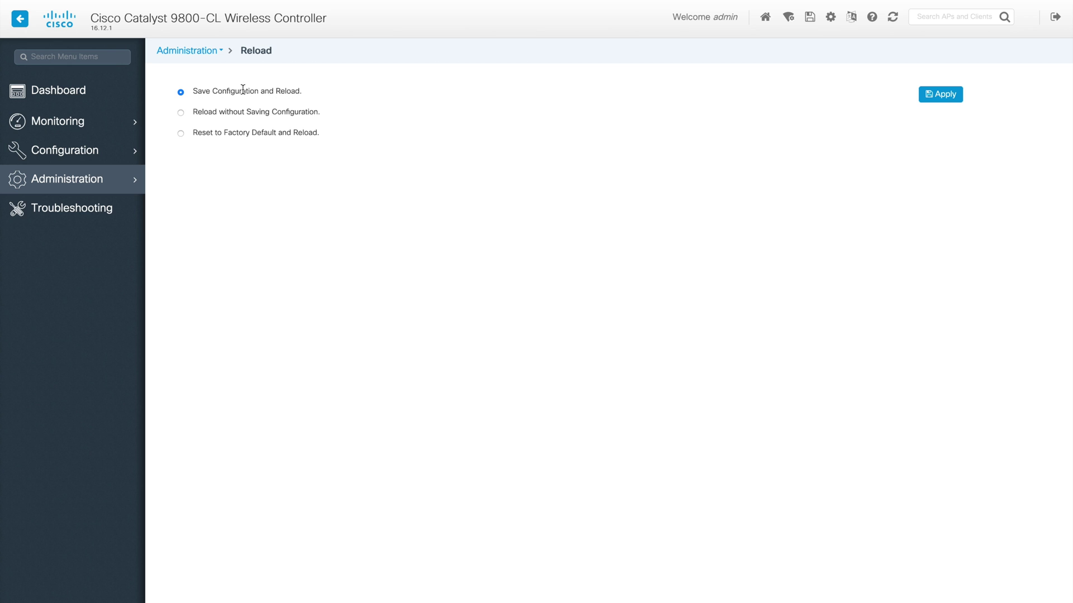
{"action": "left_click", "coordinate": [938, 96]}
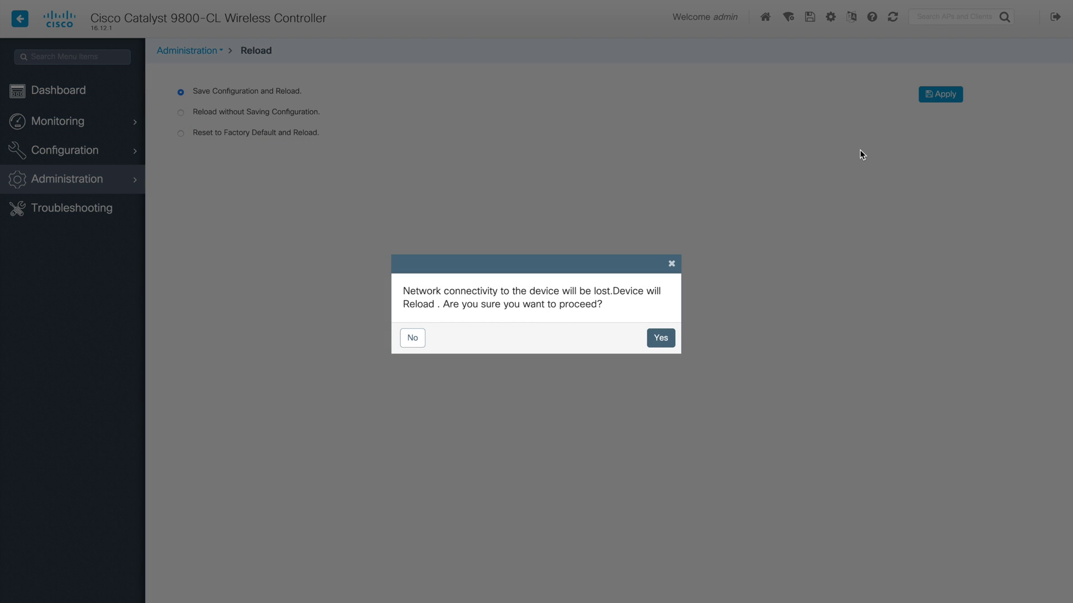
{"action": "left_click", "coordinate": [661, 338]}
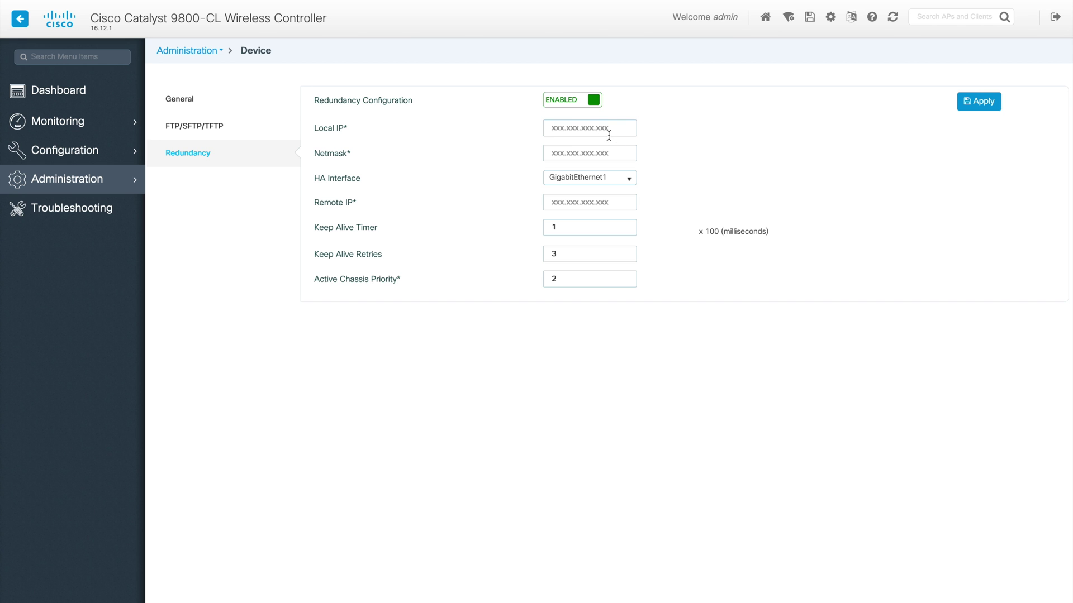
On the other controller's redundancy settings, set the local IP to 10.105.218.197
{"action": "type", "text": "10.105"}
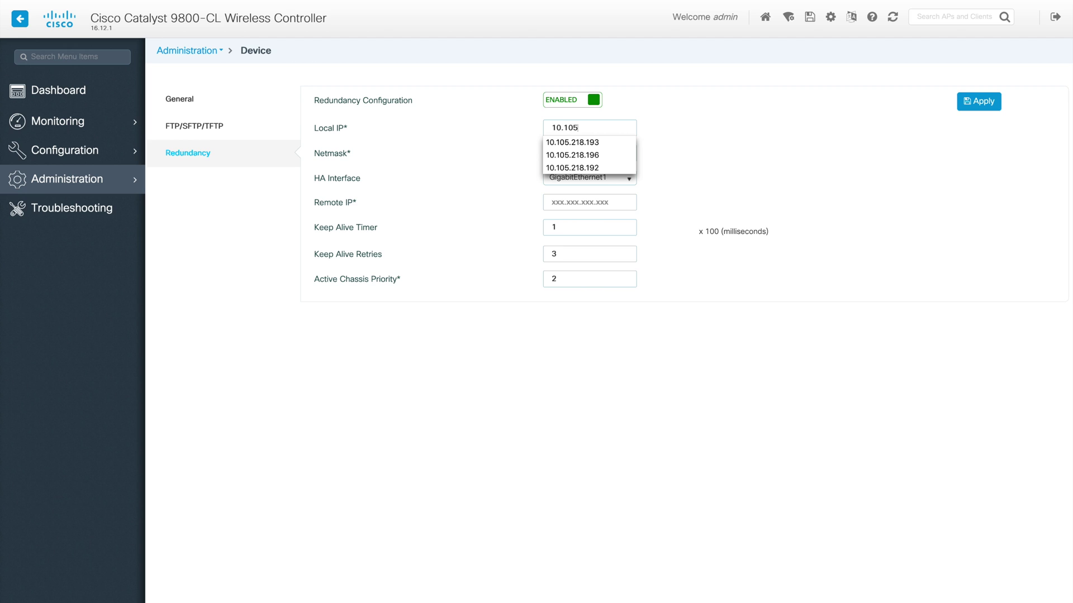
{"action": "type", "text": ".218.197"}
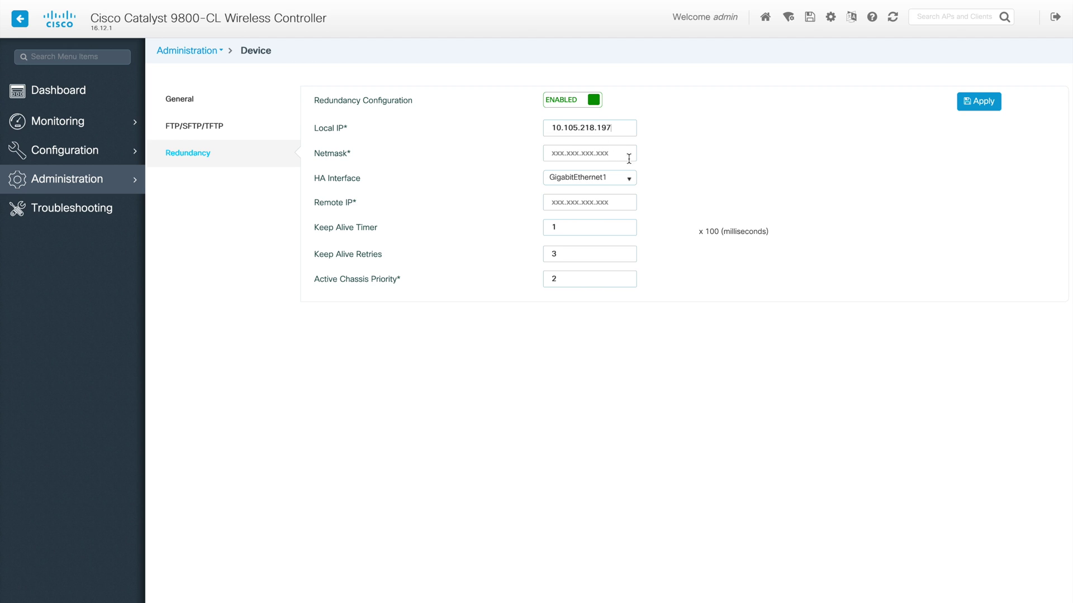
{"action": "key", "text": "BackSpace"}
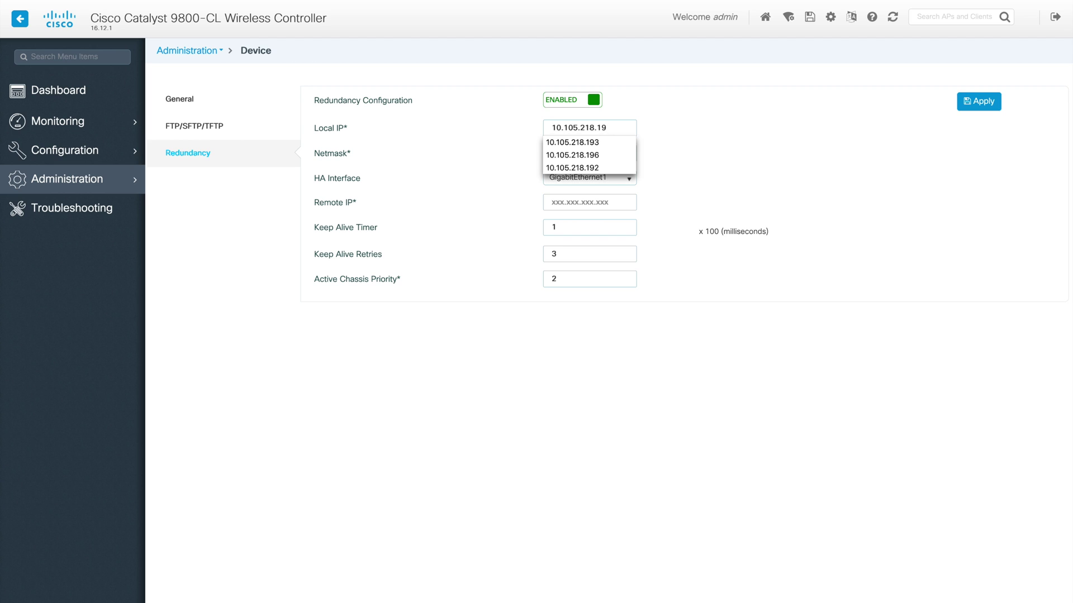
{"action": "type", "text": "7"}
Set the netmask to 255.255.255.128 and choose GigabitEthernet3 as the HA interface for this peer controller
{"action": "left_click", "coordinate": [613, 154]}
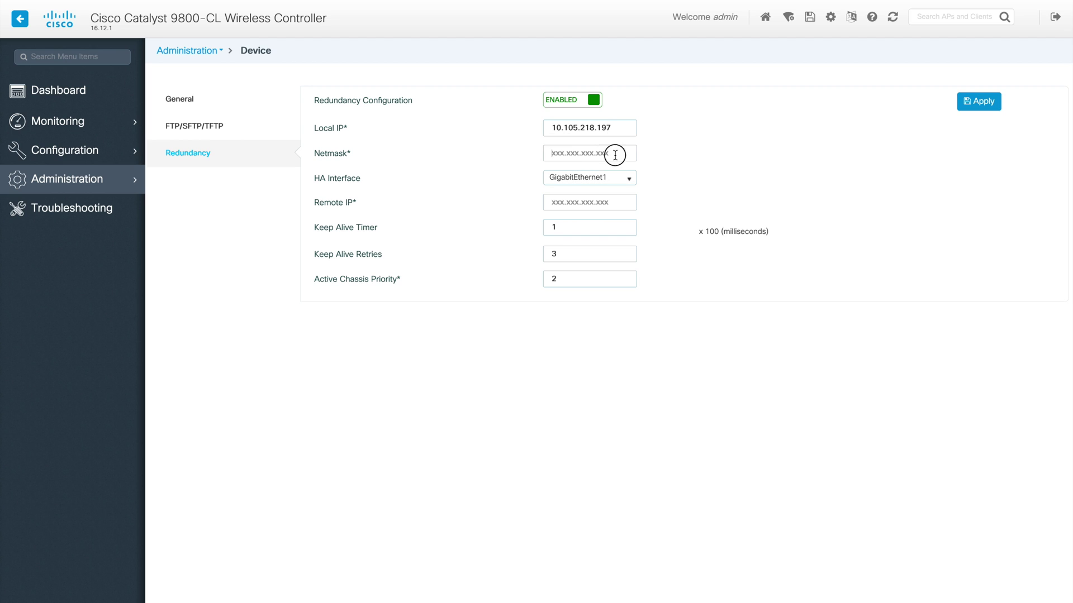
{"action": "type", "text": "255"}
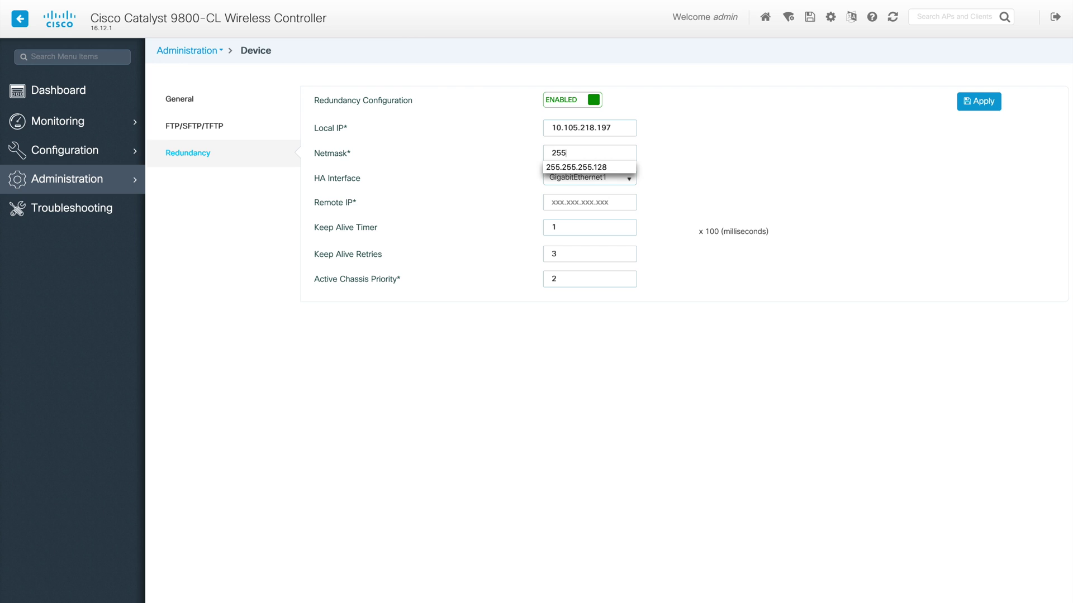
{"action": "left_click", "coordinate": [615, 166]}
{"action": "left_click", "coordinate": [631, 181]}
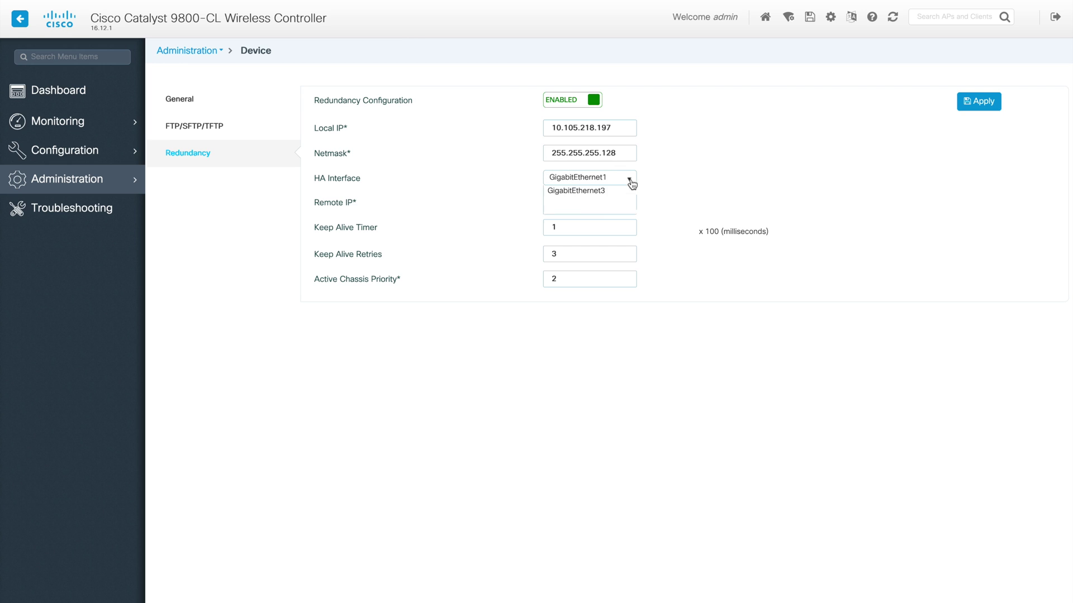
{"action": "left_click", "coordinate": [598, 223]}
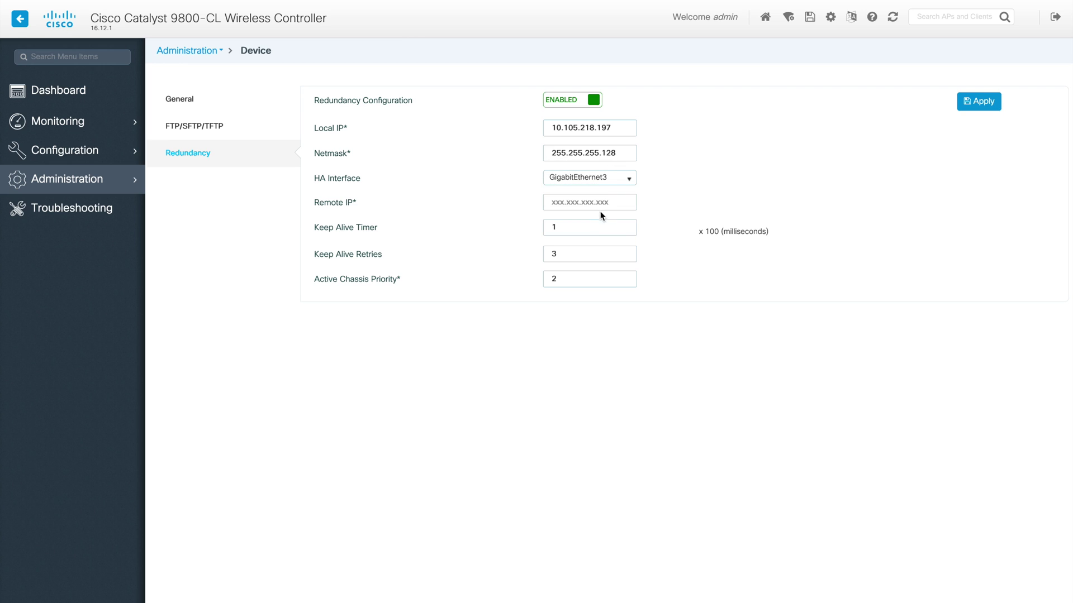
Set the peer controller's remote IP to 10.105.218.196
{"action": "left_click", "coordinate": [604, 209]}
{"action": "type", "text": "10"}
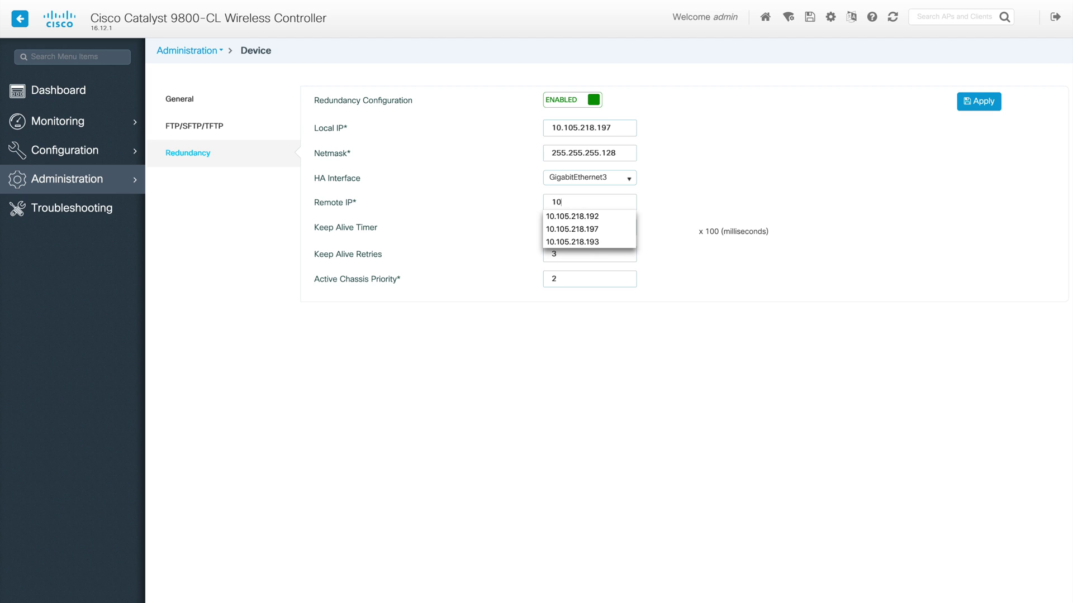
{"action": "key", "text": "Down"}
{"action": "key", "text": "Down"}
{"action": "key", "text": "Down"}
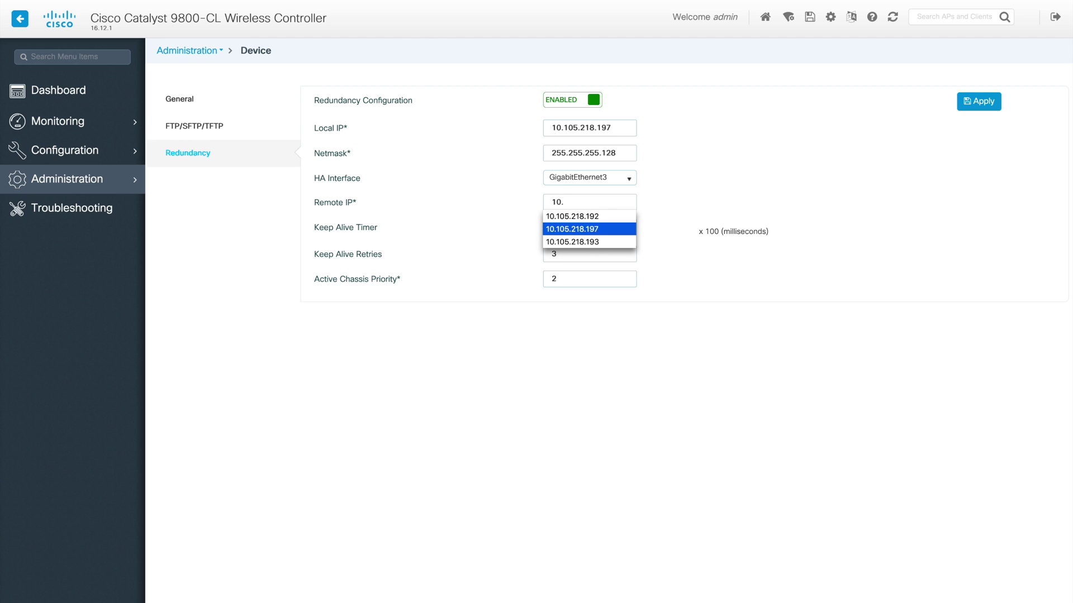
{"action": "key", "text": "Down"}
{"action": "key", "text": "Up"}
{"action": "key", "text": "Up"}
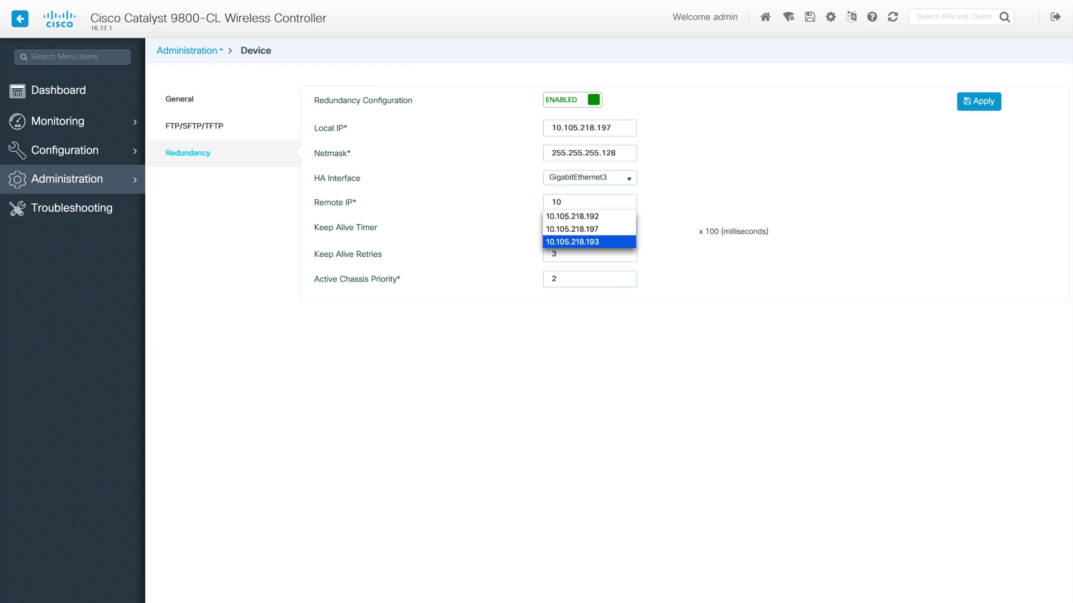
{"action": "key", "text": "Return"}
{"action": "key", "text": "BackSpace"}
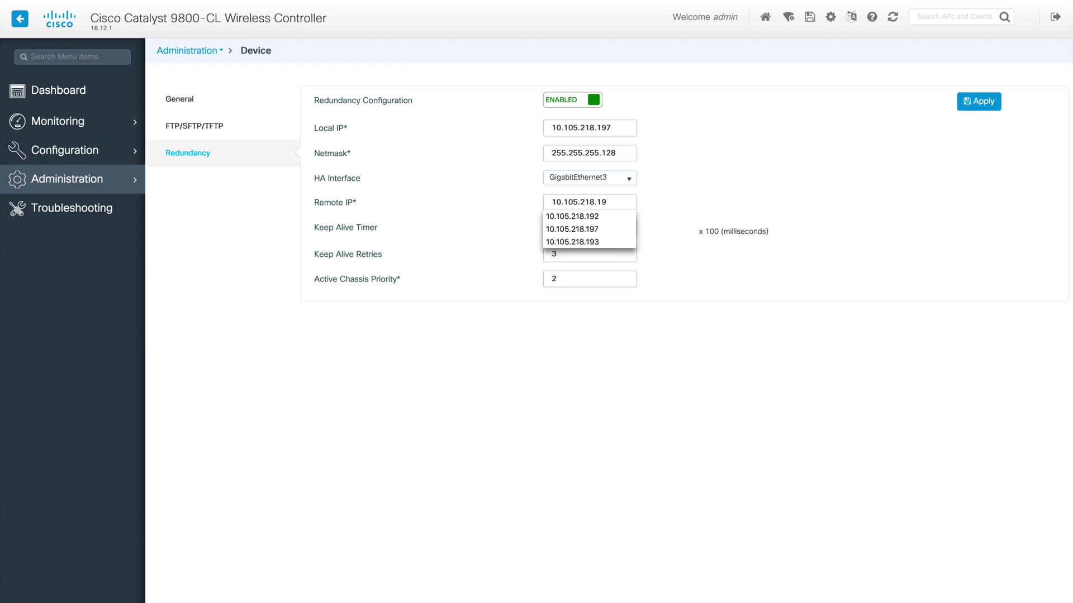
{"action": "type", "text": "6"}
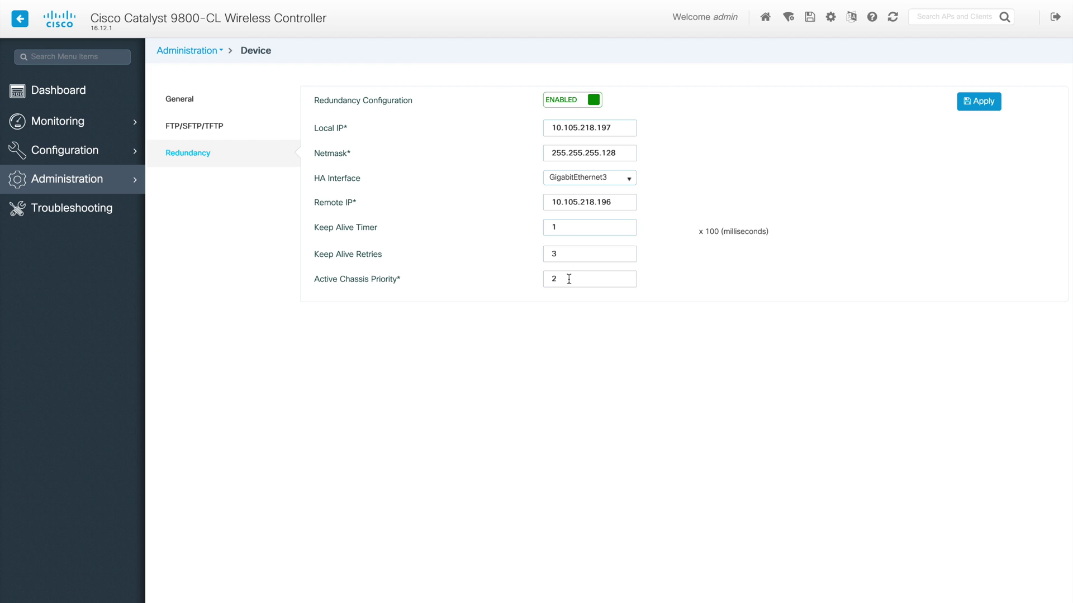
Set the active chassis priority to 1 and apply the peer controller's redundancy settings, accepting the priority change
{"action": "double_click", "coordinate": [568, 279]}
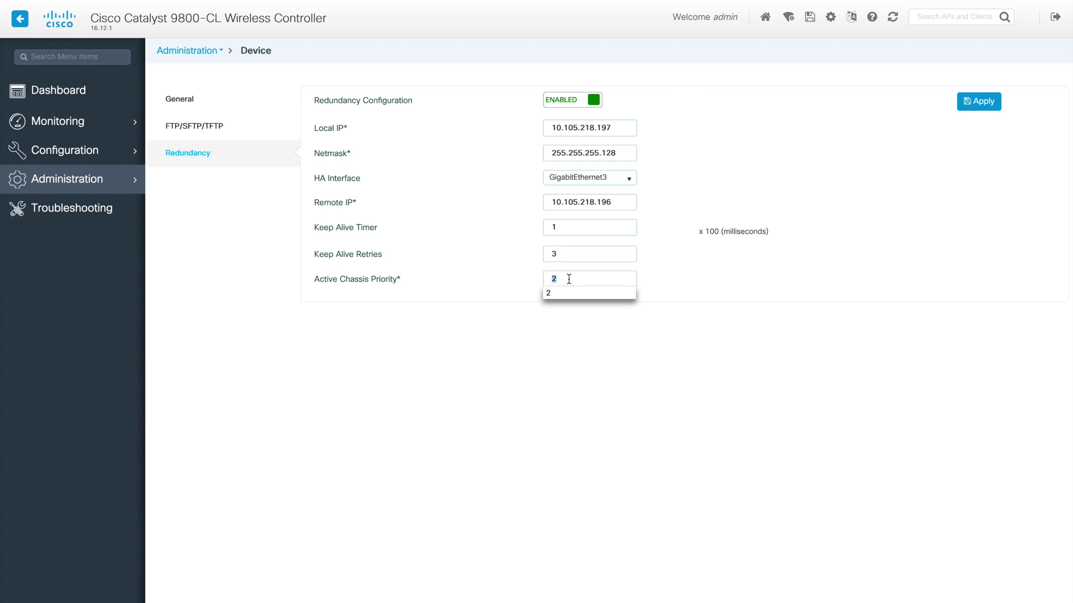
{"action": "type", "text": "1"}
{"action": "left_click", "coordinate": [665, 282]}
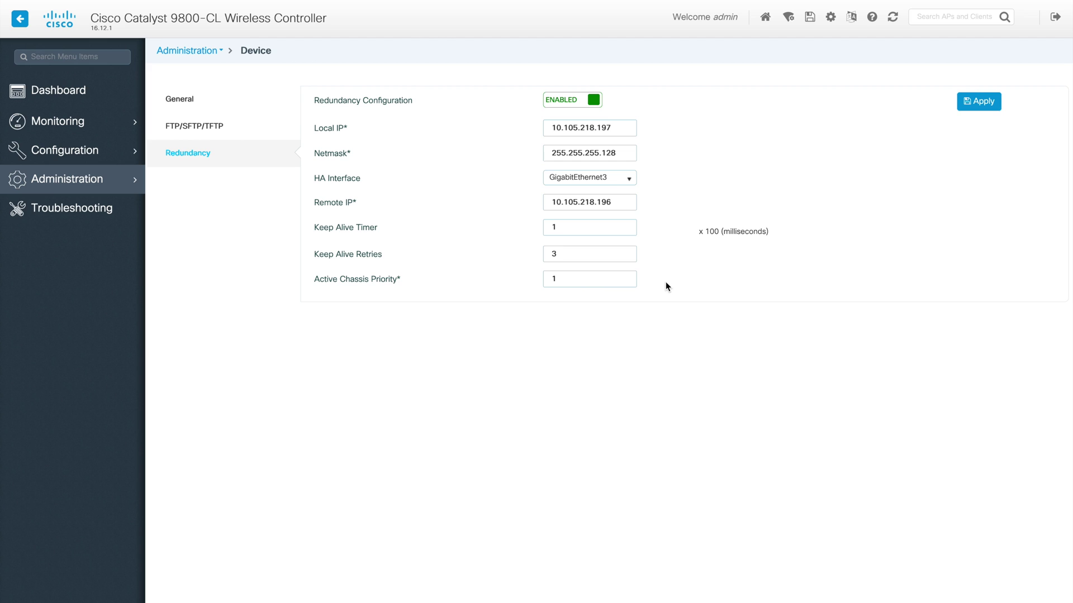
{"action": "left_click", "coordinate": [978, 101]}
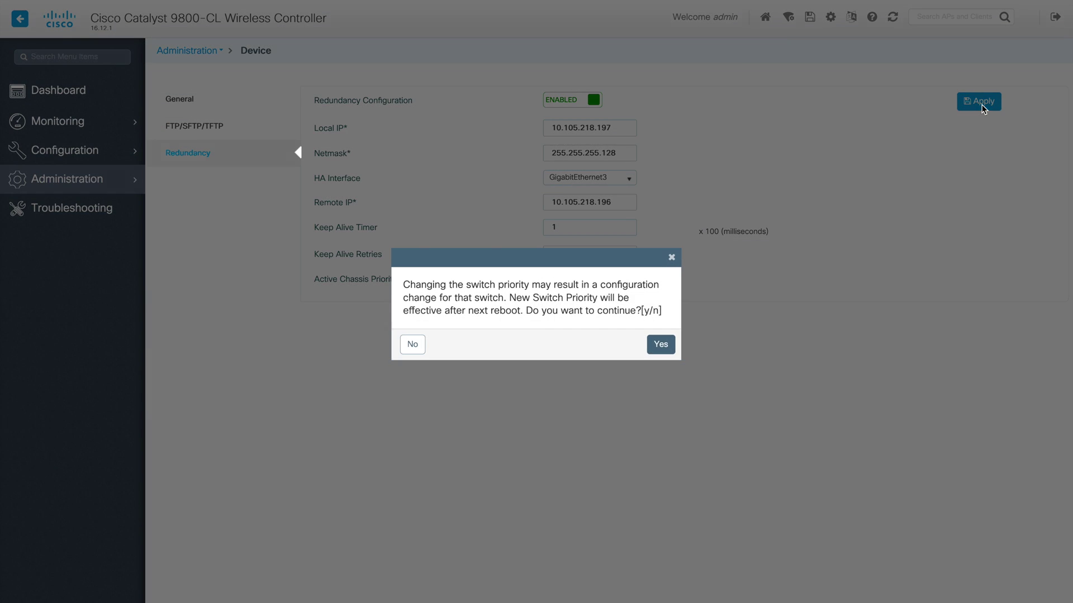
{"action": "left_click", "coordinate": [662, 347]}
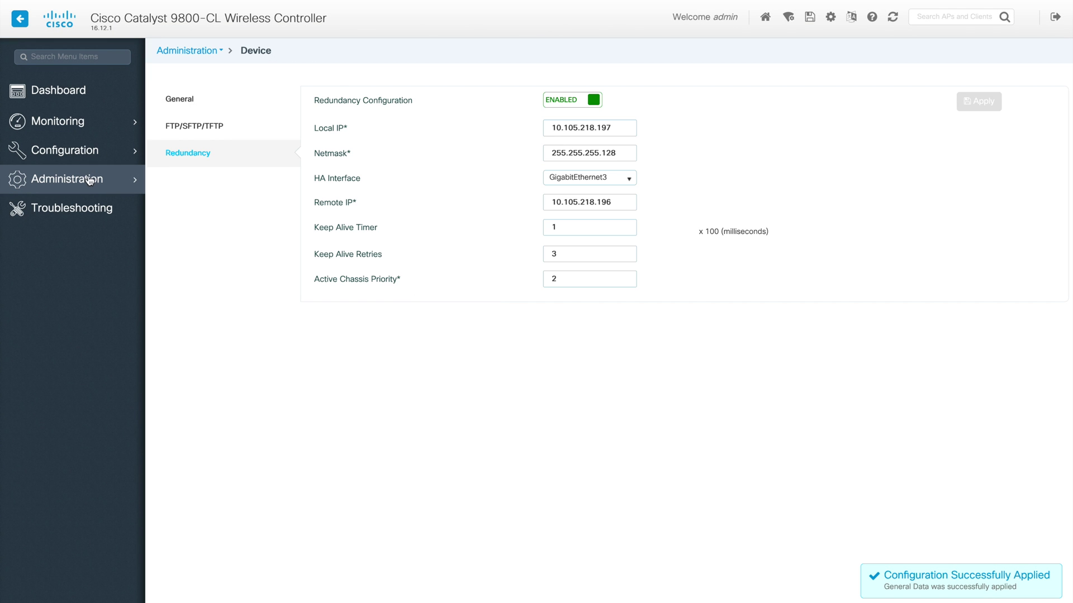
Save the configuration and reload the peer controller as well, accepting the device reload
{"action": "mouse_move", "coordinate": [89, 183]}
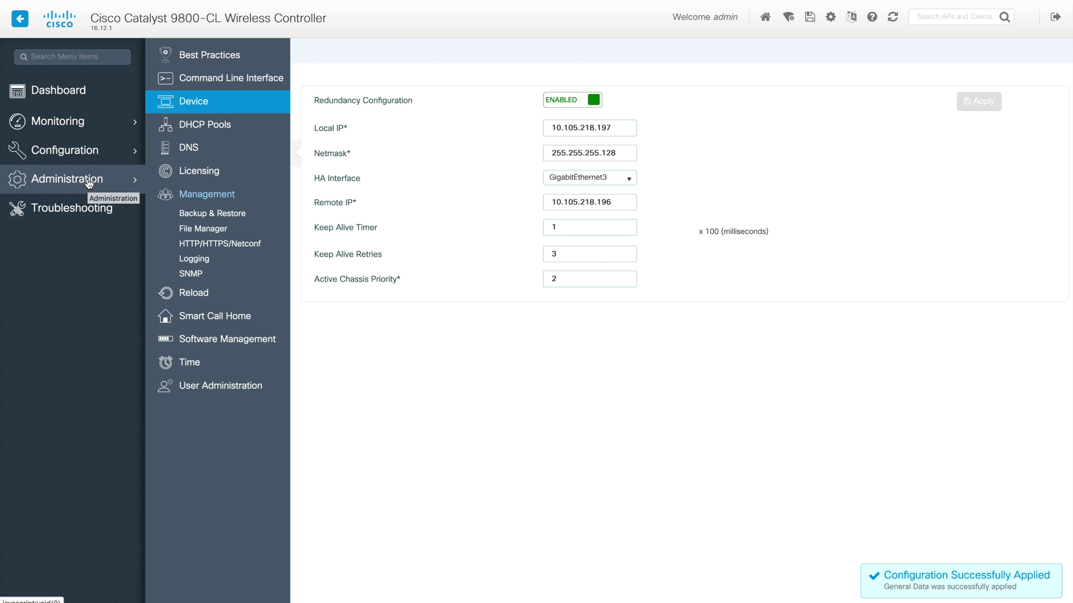
{"action": "left_click", "coordinate": [189, 292]}
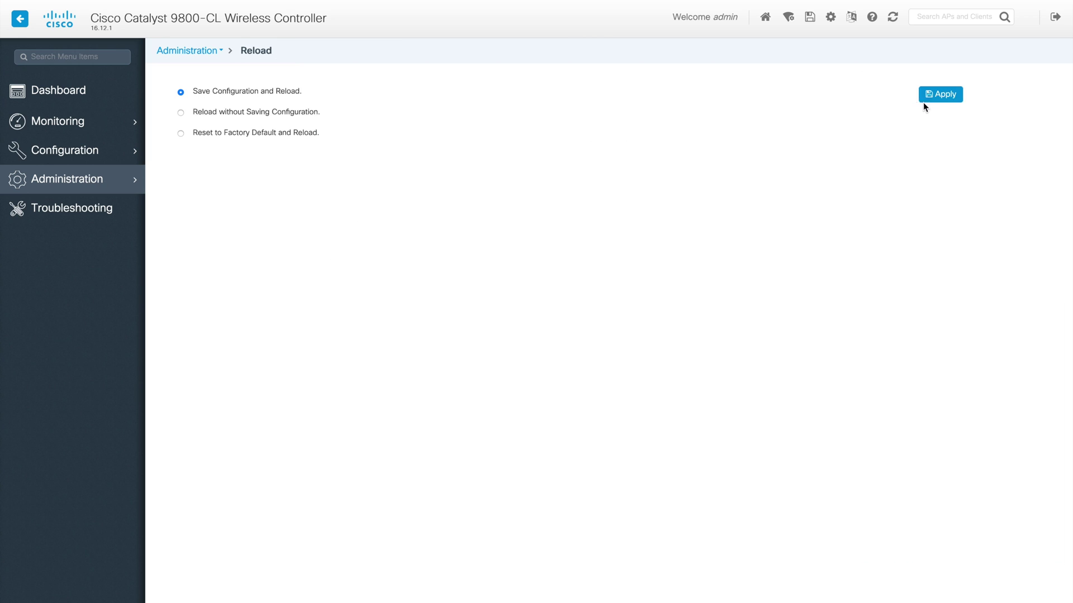
{"action": "left_click", "coordinate": [936, 95]}
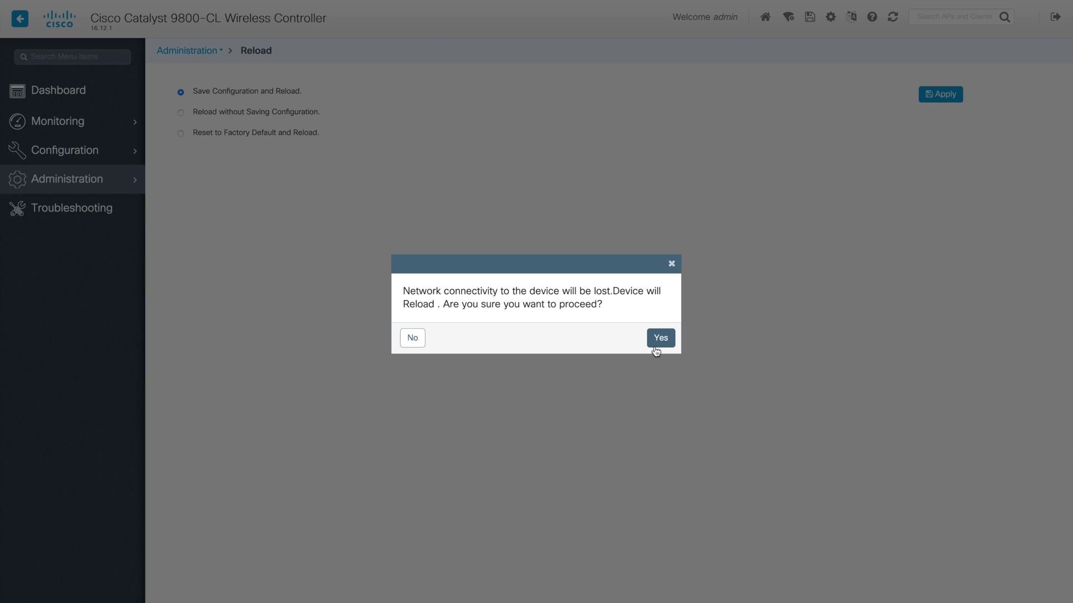
{"action": "left_click", "coordinate": [661, 338]}
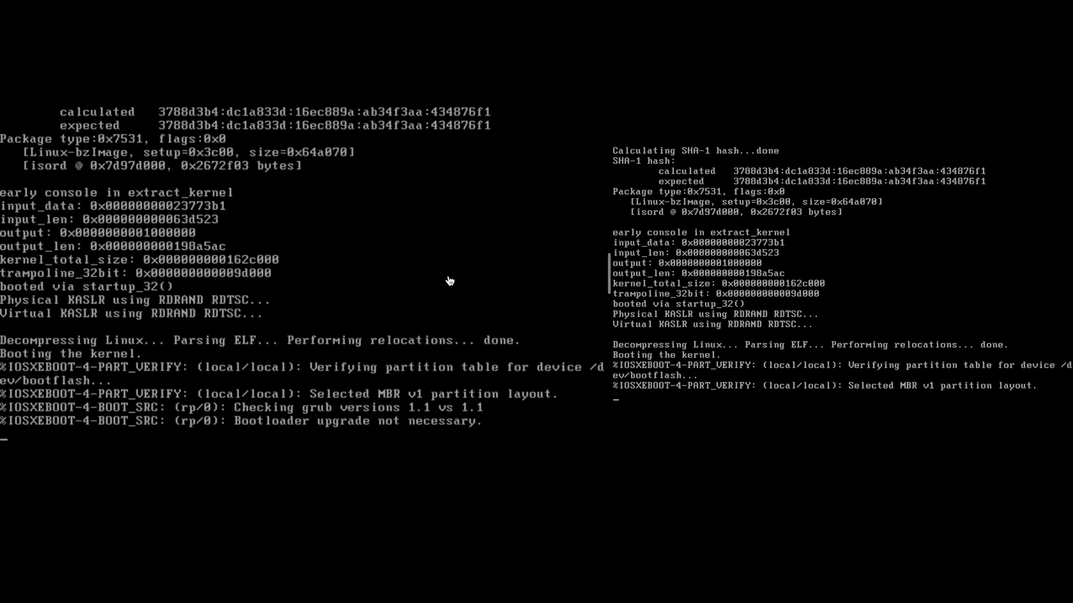
Even out the two side-by-side consoles and run "show redundancy" on the eWLC-10NW-1 console to examine the peer state
{"action": "left_click_drag", "start_coordinate": [609, 278], "coordinate": [523, 277]}
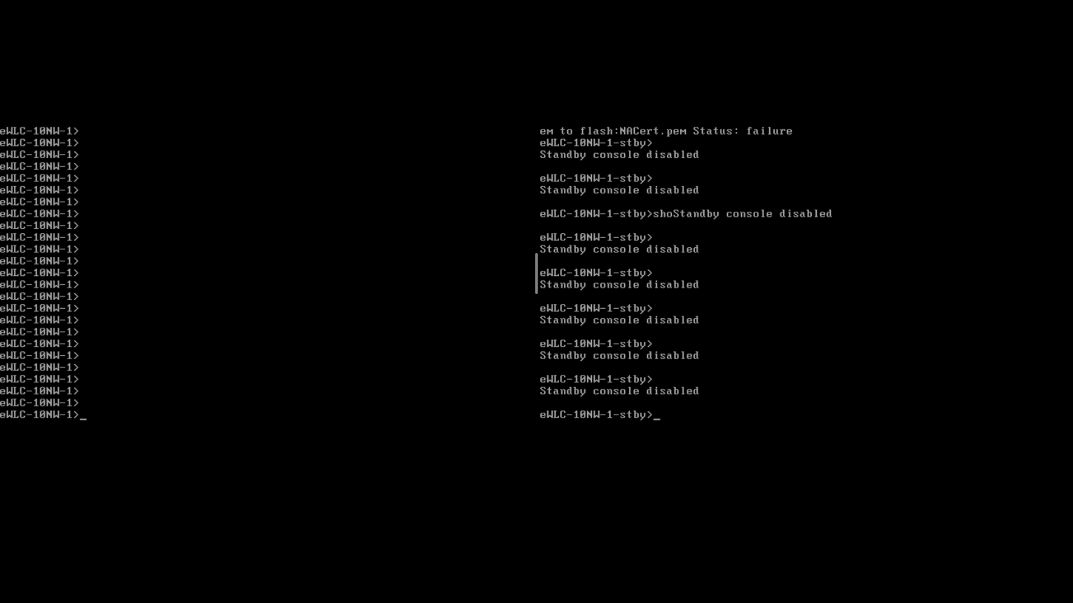
{"action": "type", "text": "sho"}
{"action": "key", "text": "Tab"}
{"action": "type", "text": "redu"}
{"action": "key", "text": "Tab"}
{"action": "key", "text": "Return"}
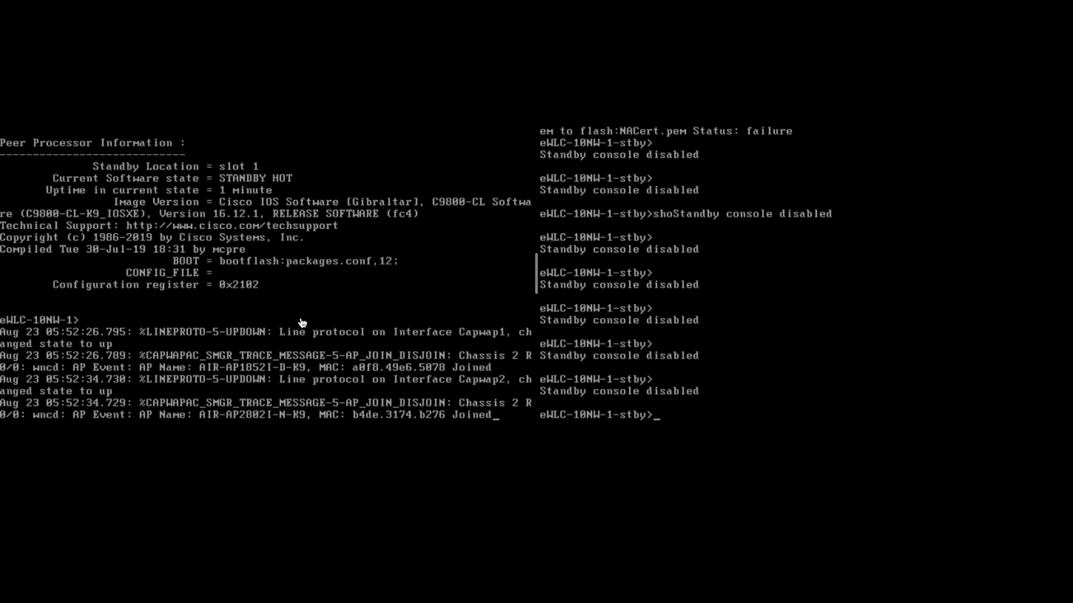
{"action": "key", "text": "Return"}
{"action": "key", "text": "Return"}
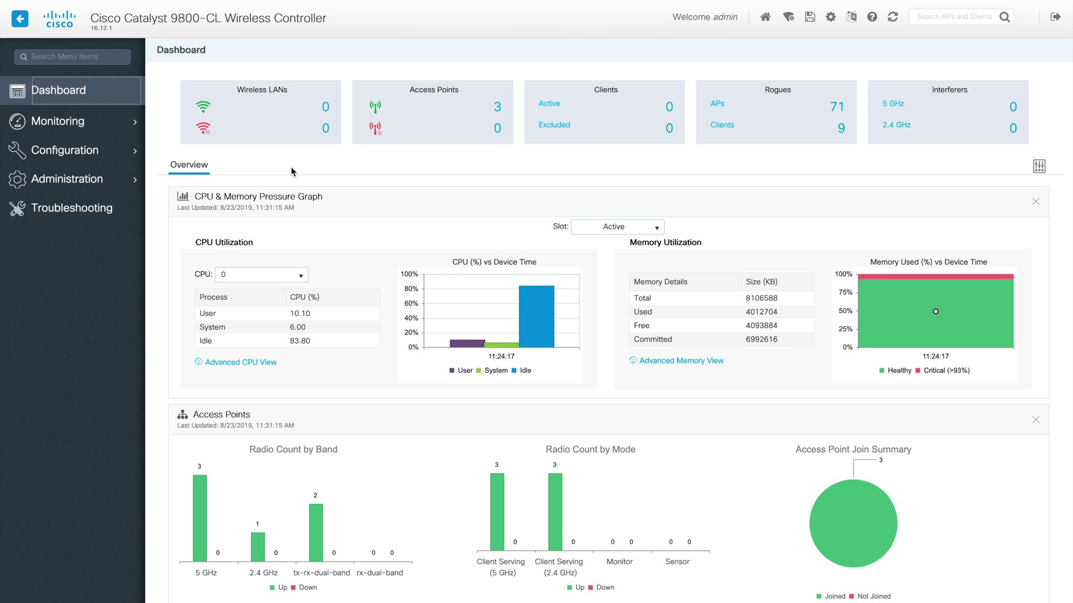
Open the redundancy details within the general system monitoring of the controller
{"action": "left_click", "coordinate": [63, 122]}
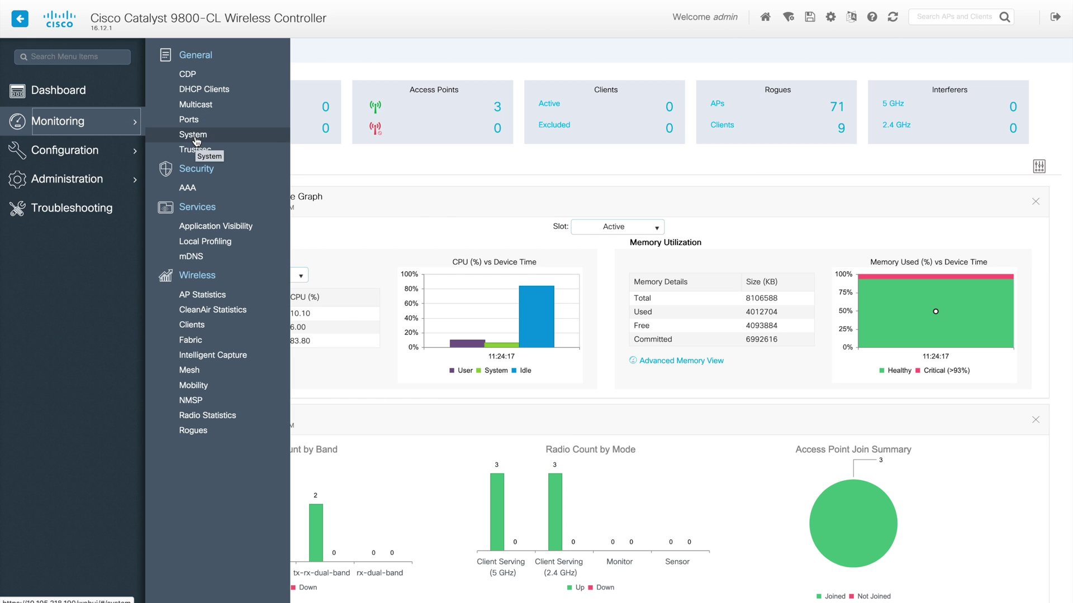
{"action": "left_click", "coordinate": [94, 189]}
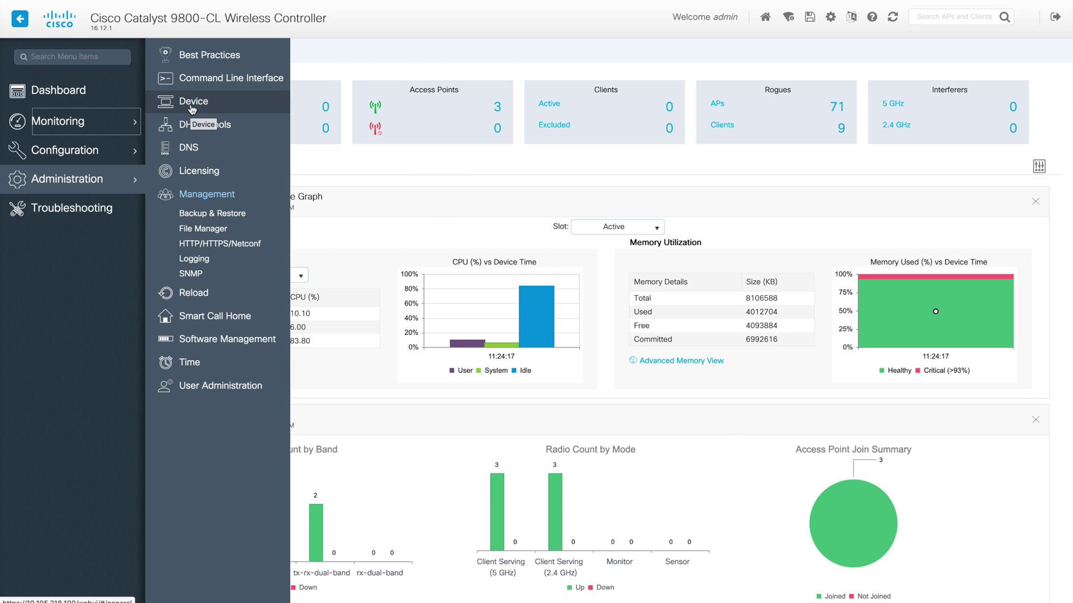
{"action": "left_click", "coordinate": [58, 90]}
{"action": "mouse_move", "coordinate": [73, 124]}
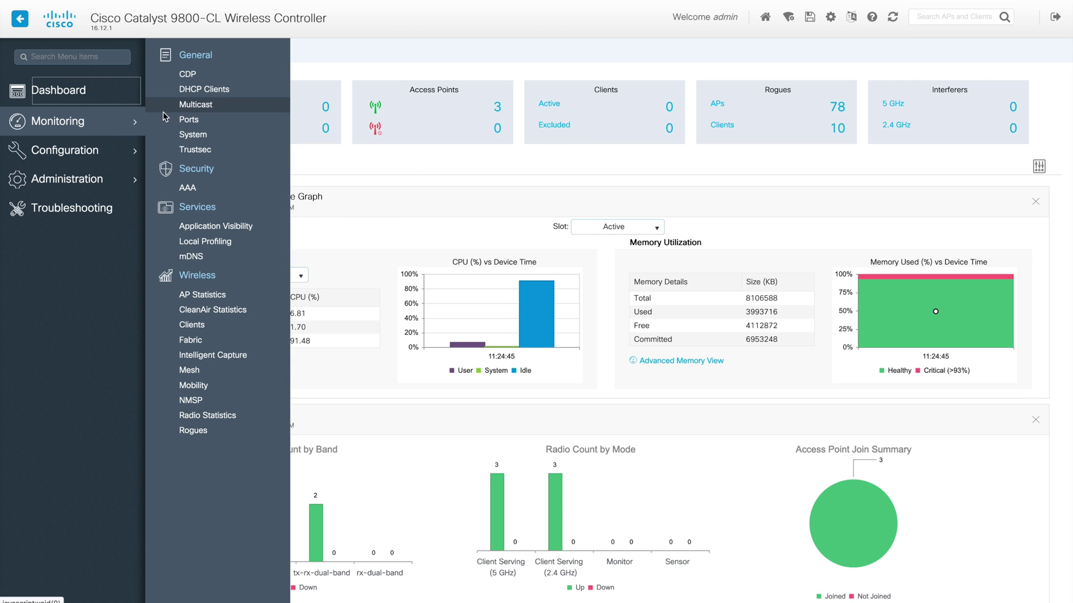
{"action": "left_click", "coordinate": [196, 137]}
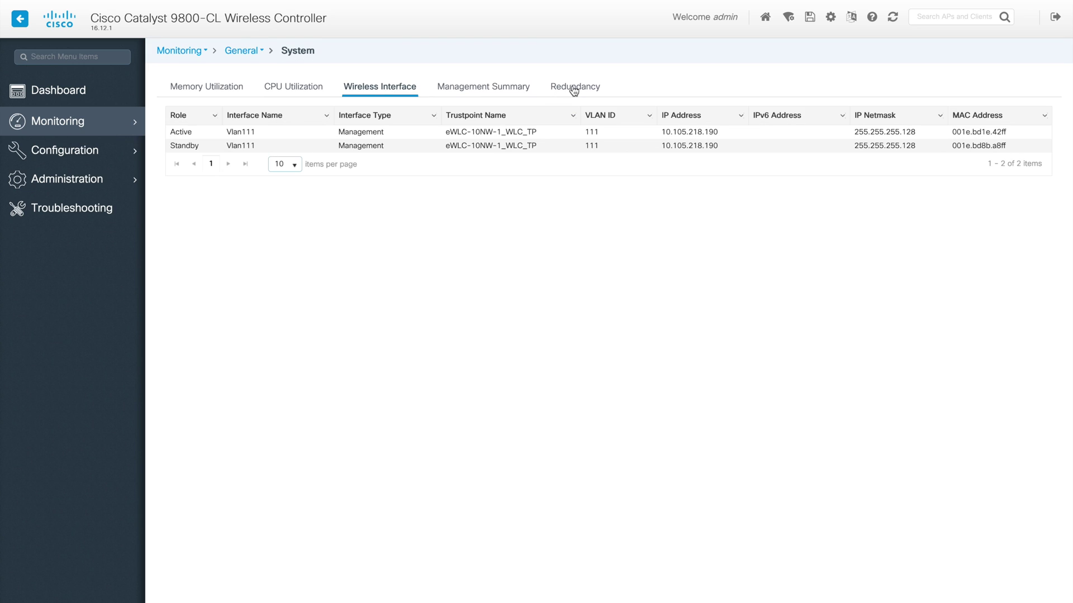
{"action": "left_click", "coordinate": [573, 90]}
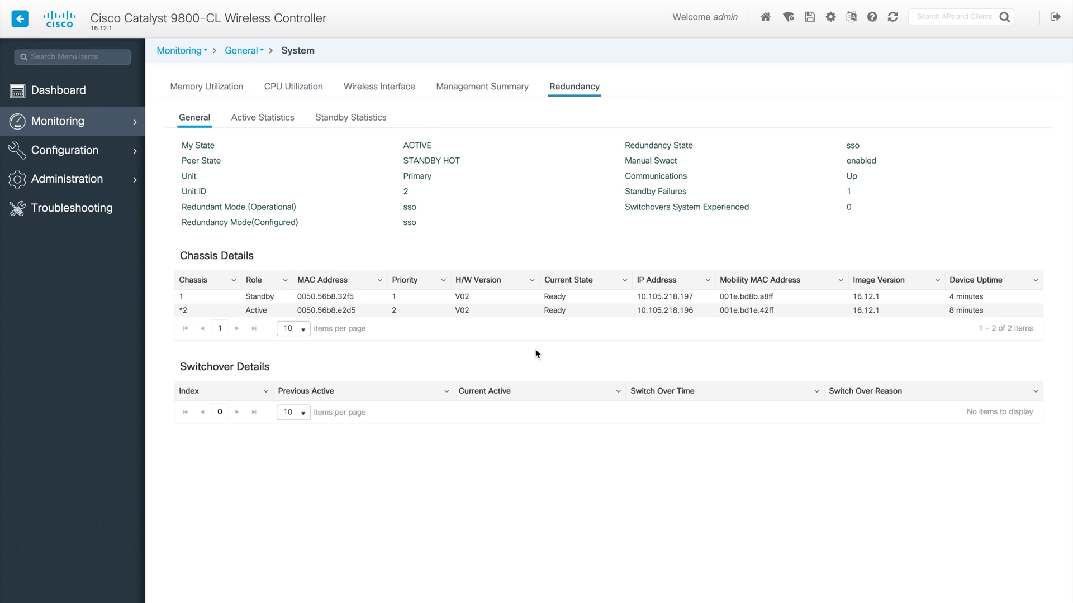
Examine the local and peer states, unit role, unit ID and the priority of both chassis
{"action": "double_click", "coordinate": [413, 145]}
{"action": "triple_click", "coordinate": [429, 160]}
{"action": "double_click", "coordinate": [417, 177]}
{"action": "left_click", "coordinate": [408, 192]}
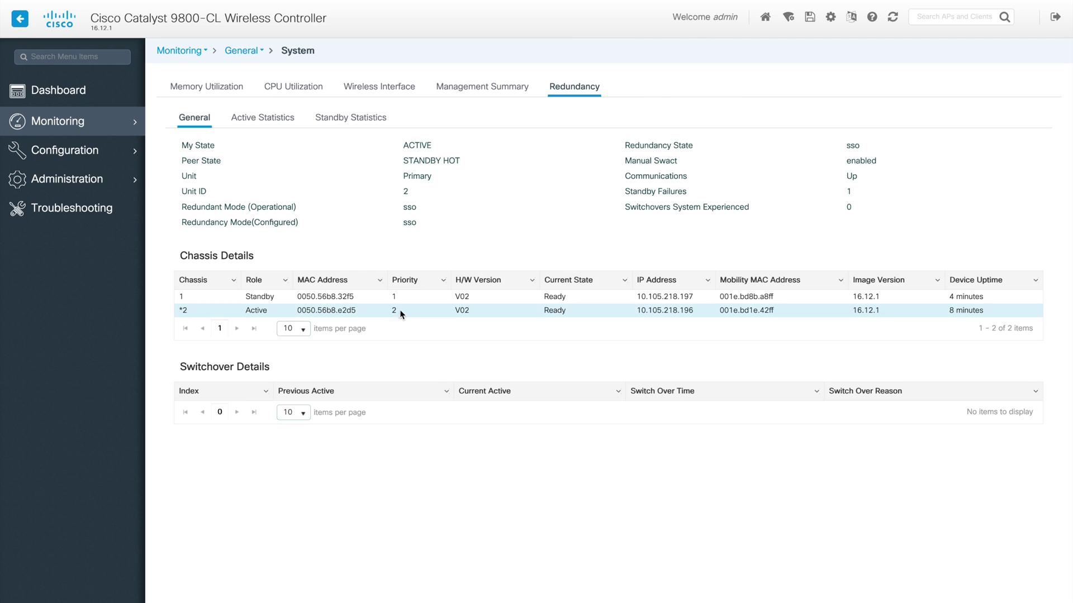
{"action": "double_click", "coordinate": [394, 310]}
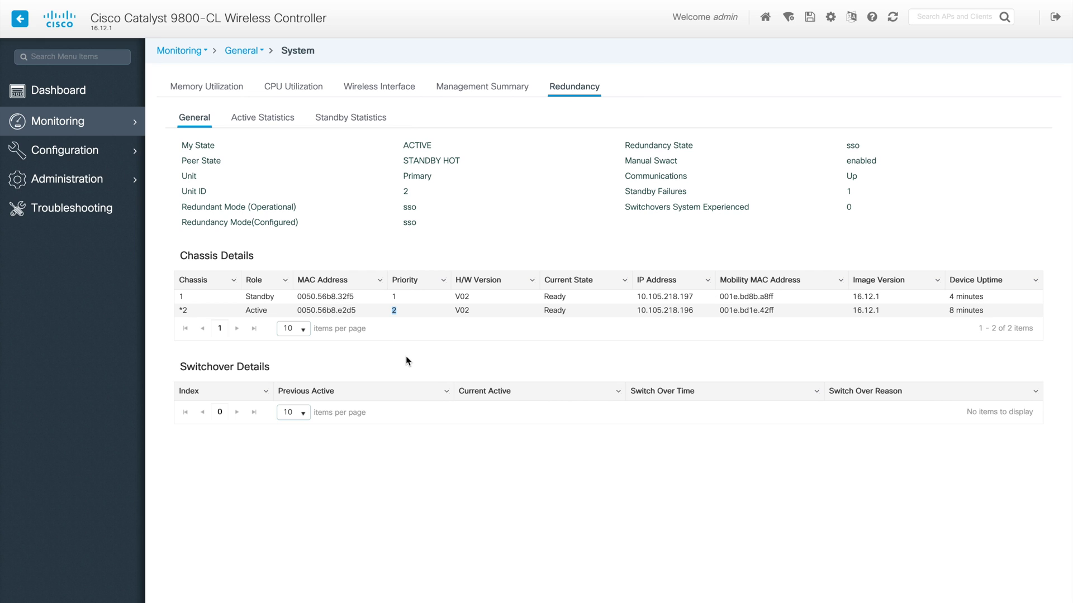
{"action": "double_click", "coordinate": [394, 296]}
Review the active device's process and memory statistics, and open the standby statistics
{"action": "left_click", "coordinate": [266, 120]}
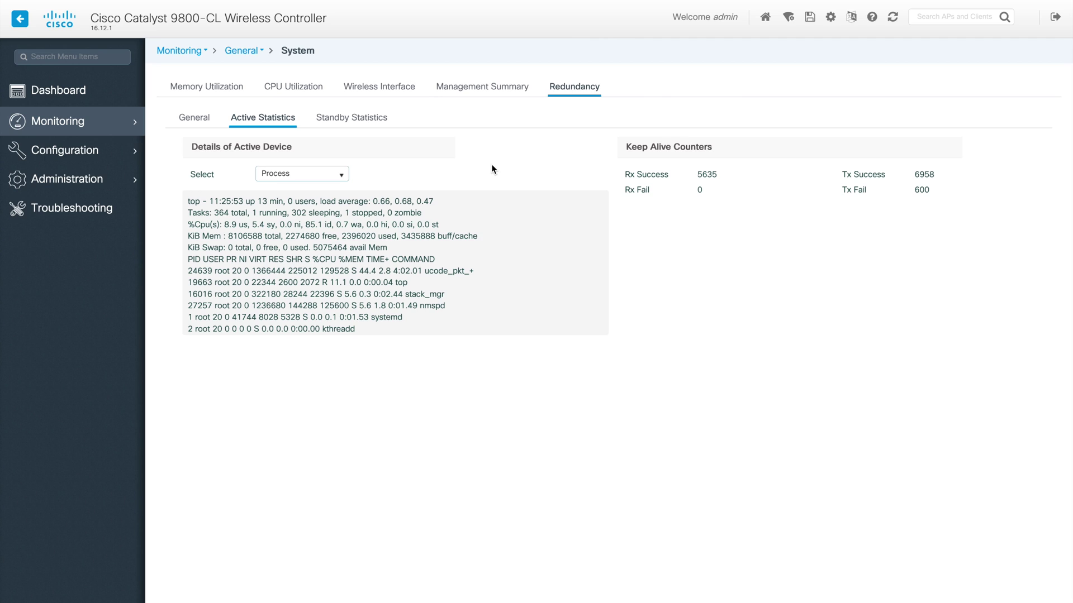
{"action": "left_click", "coordinate": [342, 176]}
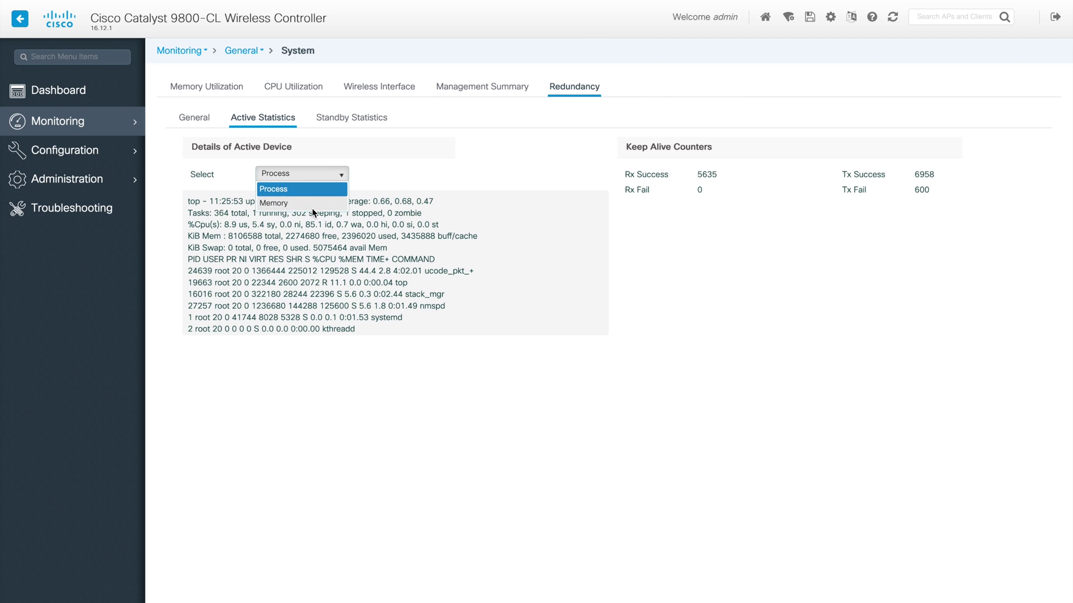
{"action": "left_click", "coordinate": [313, 203]}
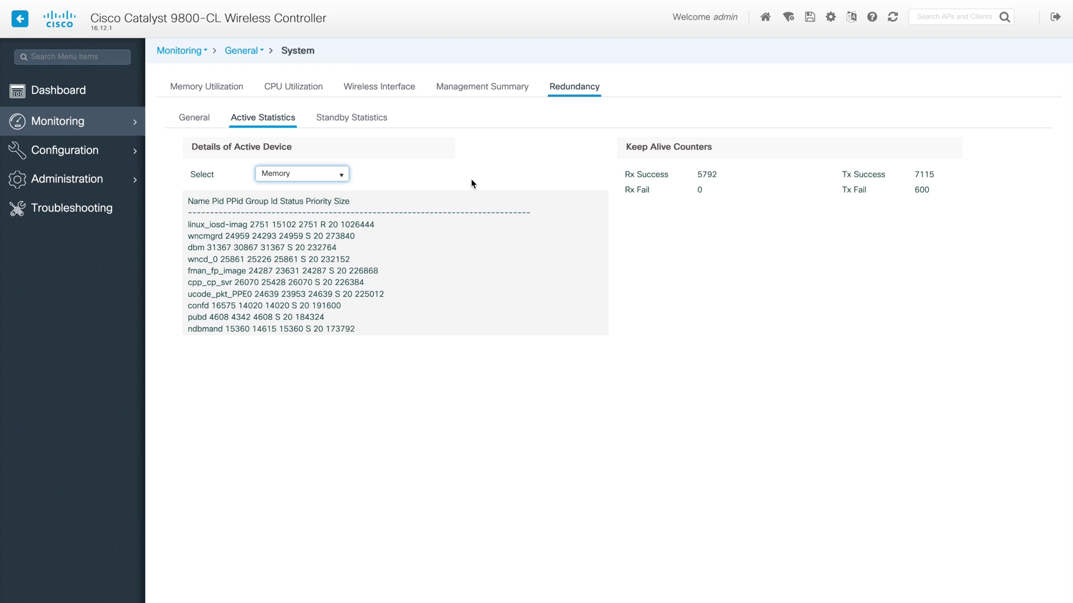
{"action": "left_click", "coordinate": [342, 121]}
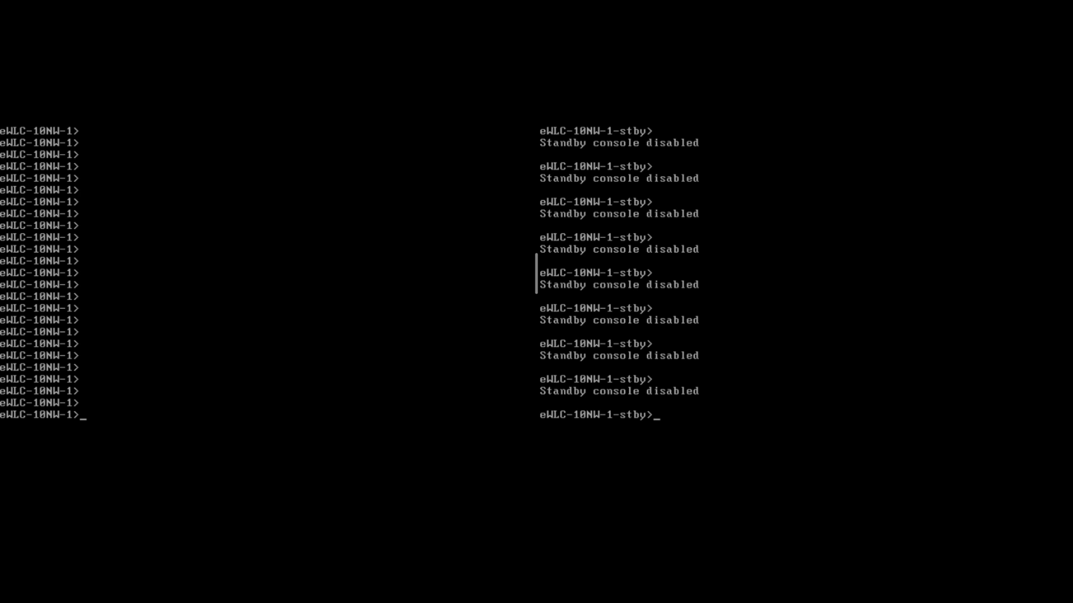
Enter privileged mode on the active eWLC-10NW-1 console with the enable password
{"action": "type", "text": "en"}
{"action": "key", "text": "Return"}
{"action": "key", "text": "Return"}
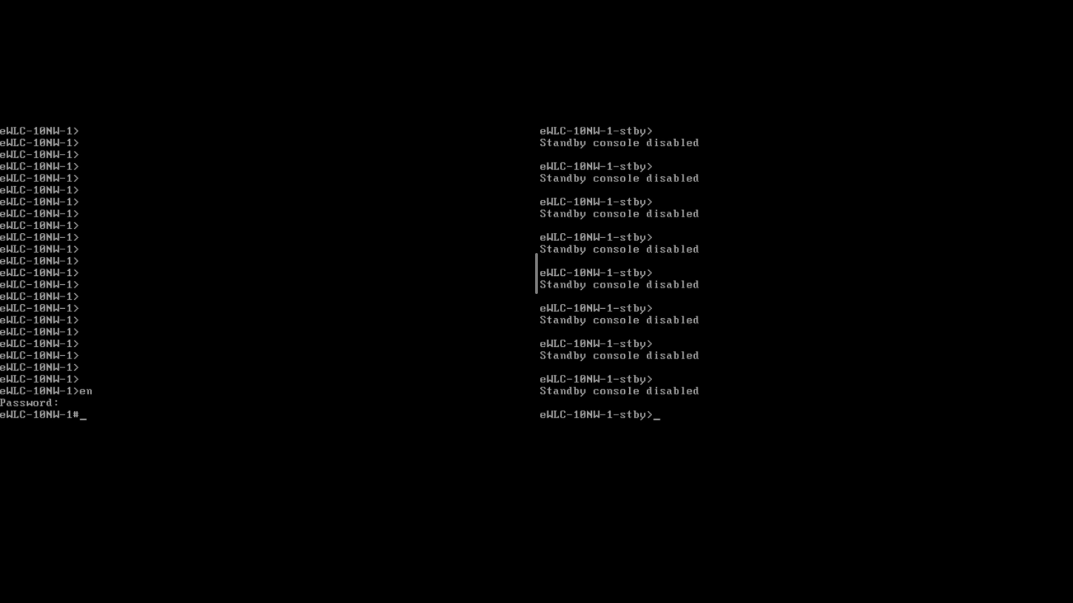
Run "redundancy force-switchover", accept the switchover to the standby RP, and even out the two side-by-side consoles
{"action": "type", "text": "redu"}
{"action": "key", "text": "Tab"}
{"action": "type", "text": "fo"}
{"action": "key", "text": "Tab"}
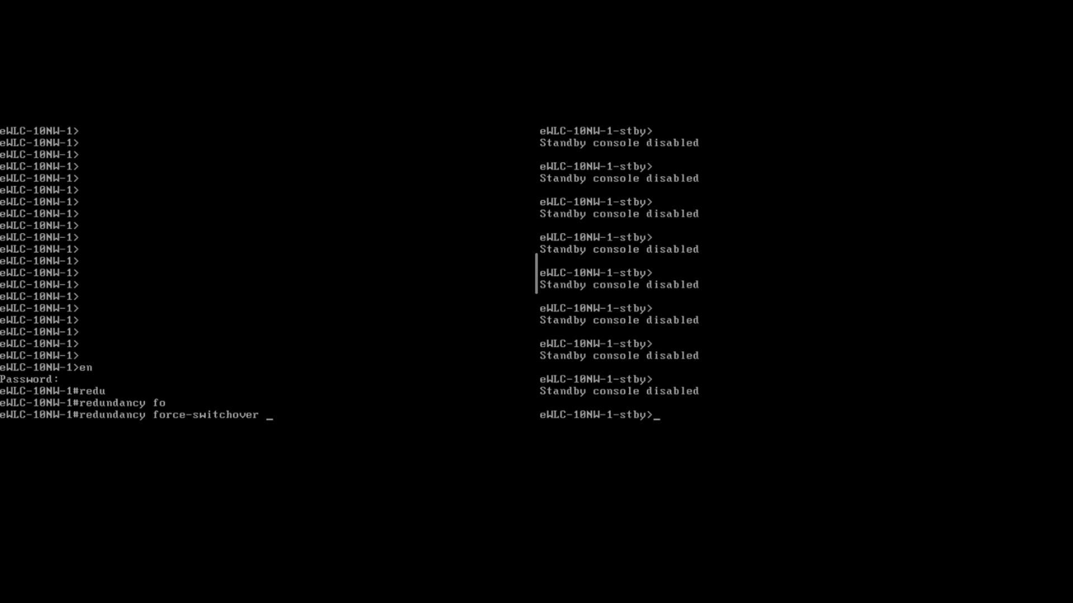
{"action": "key", "text": "Return"}
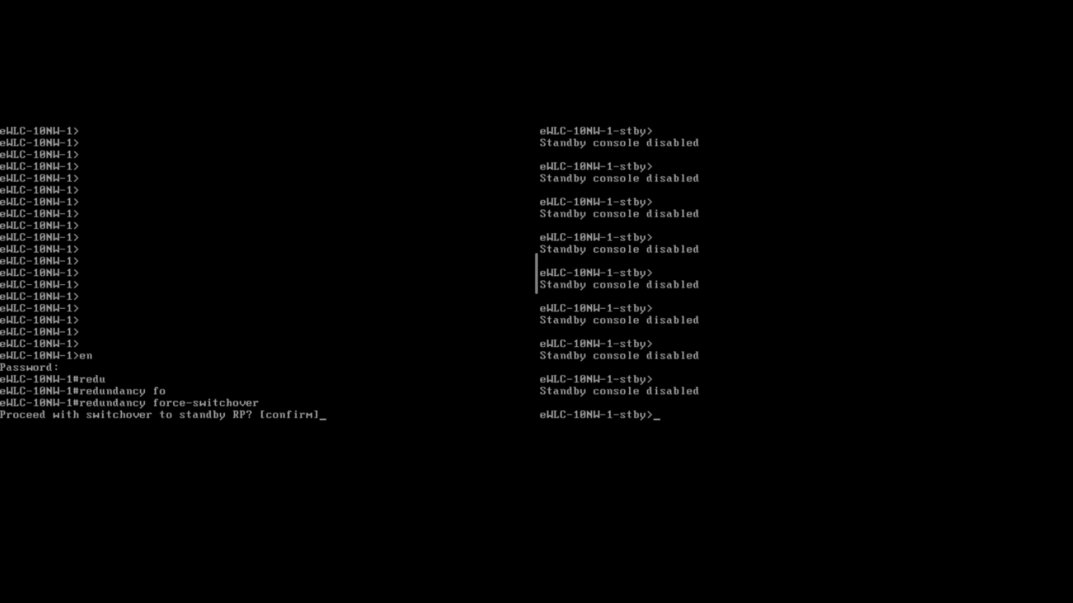
{"action": "key", "text": "Return"}
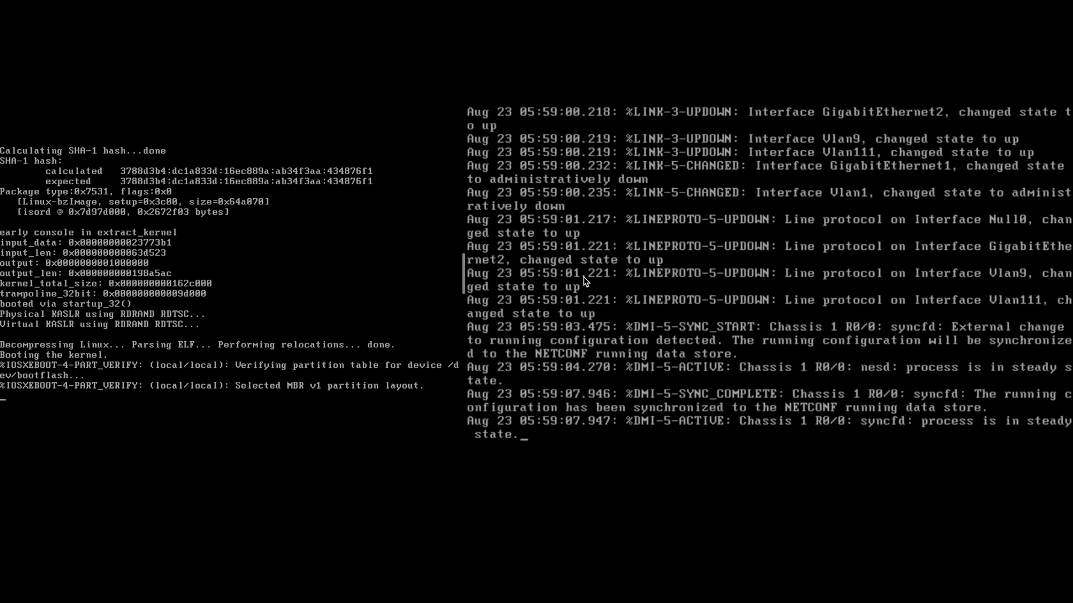
{"action": "left_click_drag", "start_coordinate": [481, 275], "coordinate": [543, 275]}
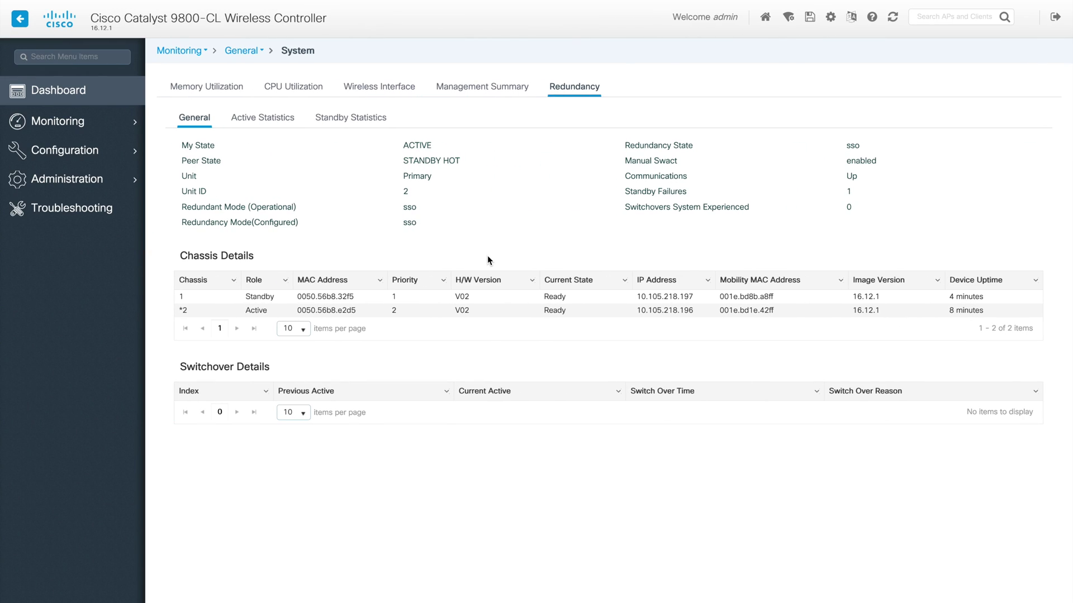
Return to the web interface dashboard, dismiss the session notice and log in again with the prefilled credentials
{"action": "left_click", "coordinate": [52, 91]}
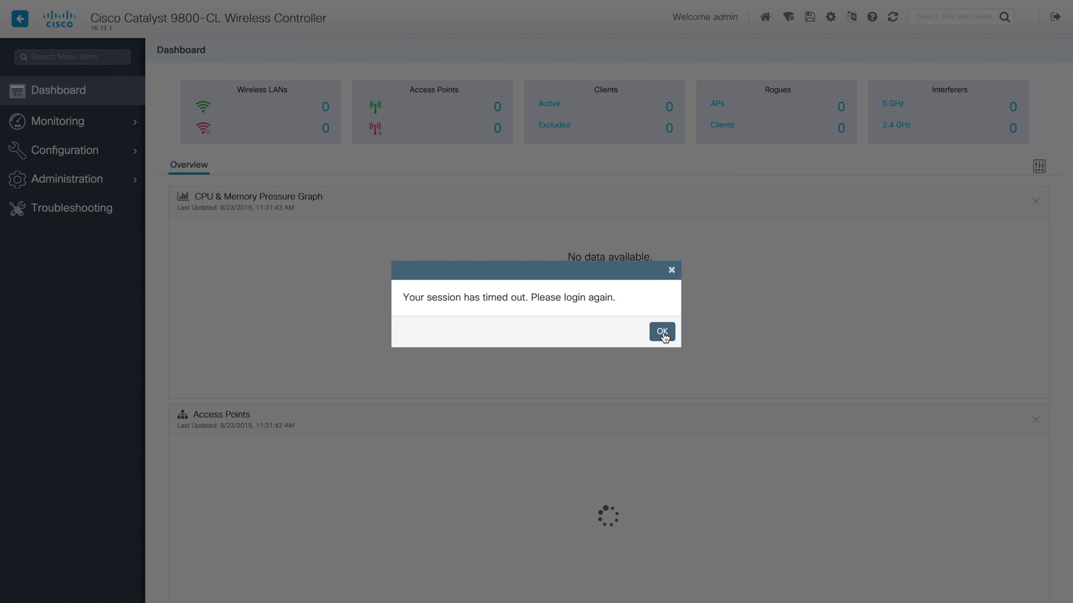
{"action": "left_click", "coordinate": [663, 332]}
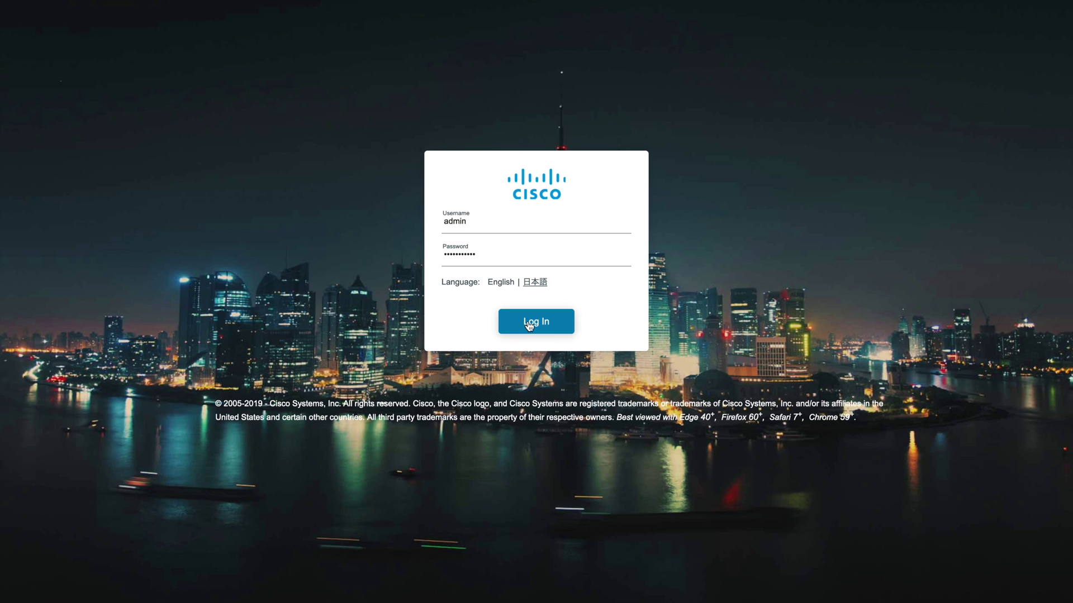
{"action": "left_click", "coordinate": [529, 324]}
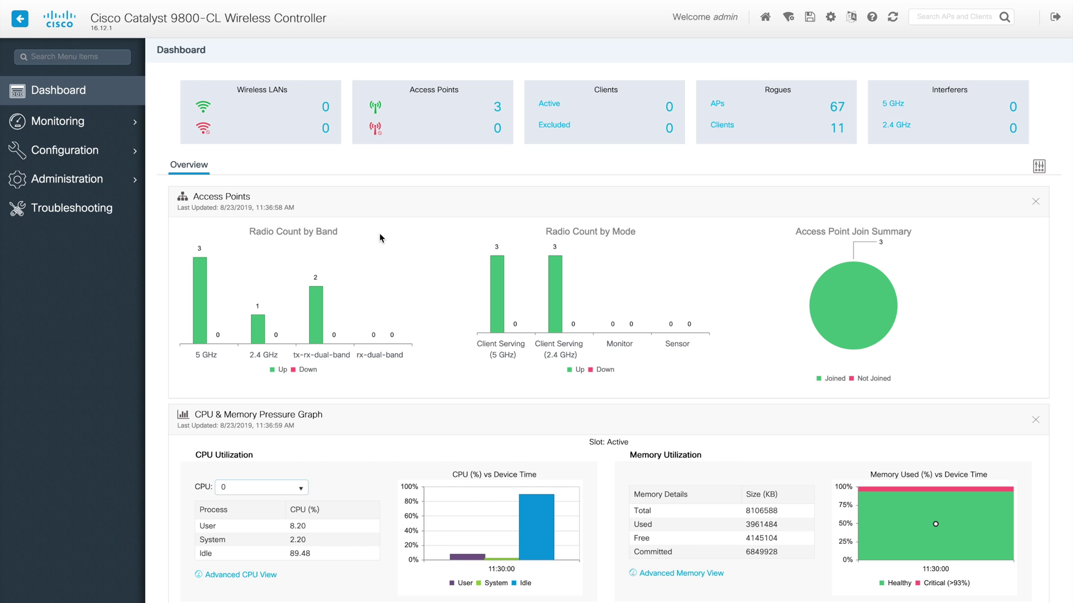
Open the system redundancy monitoring after the switchover and examine the local and peer states, chassis details and active statistics
{"action": "mouse_move", "coordinate": [60, 127]}
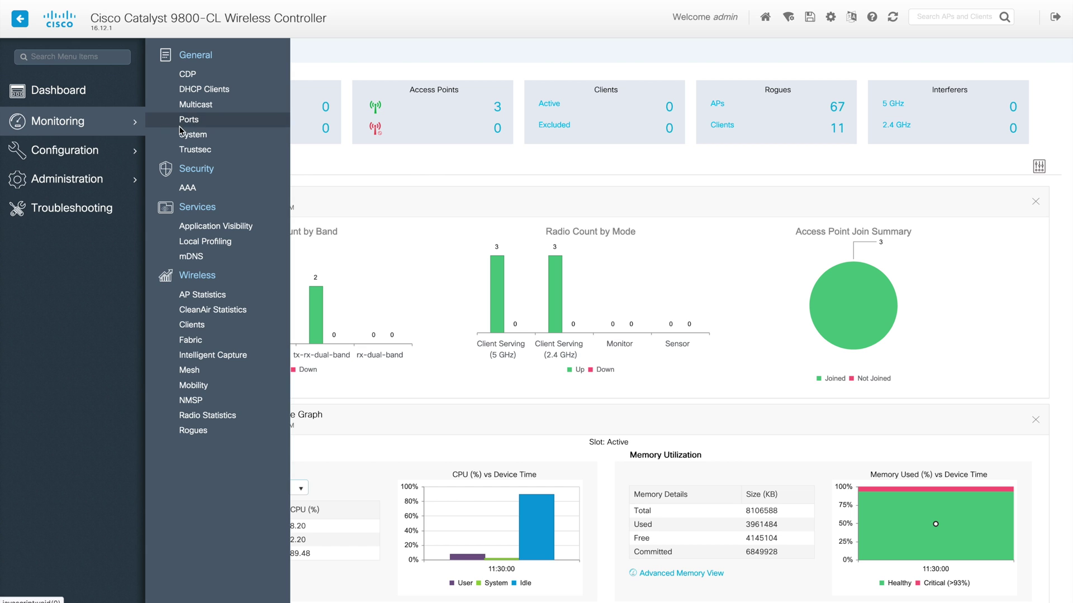
{"action": "left_click", "coordinate": [200, 138]}
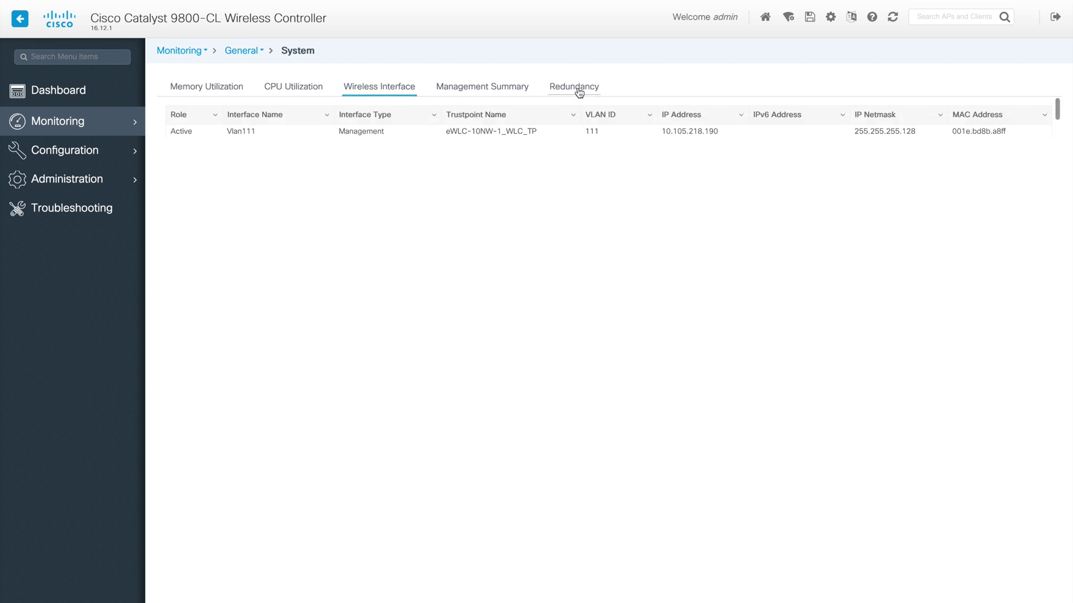
{"action": "left_click", "coordinate": [578, 91]}
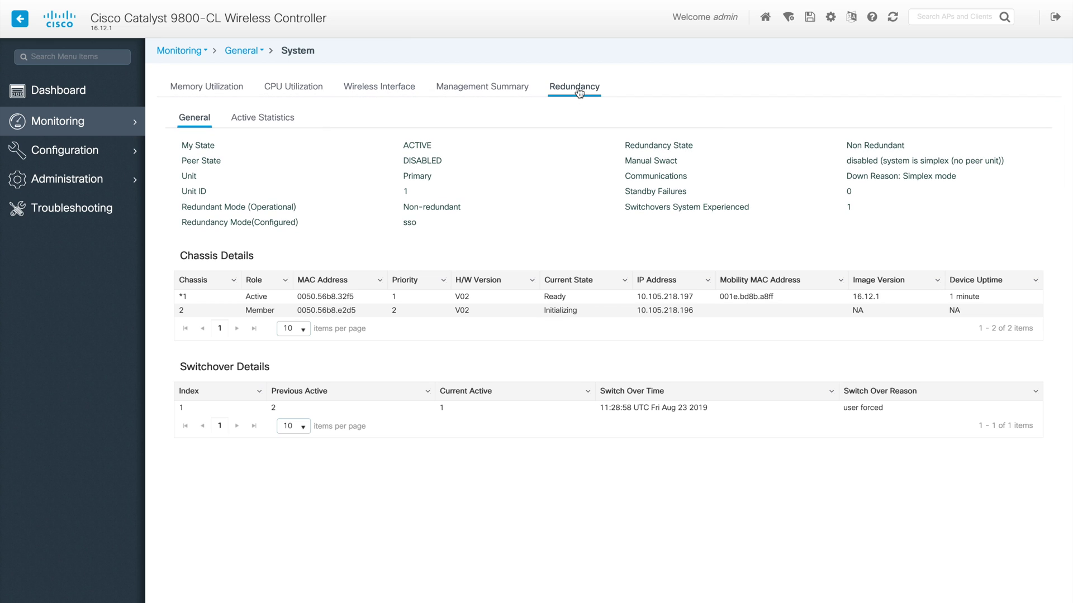
{"action": "double_click", "coordinate": [414, 145]}
{"action": "double_click", "coordinate": [424, 162]}
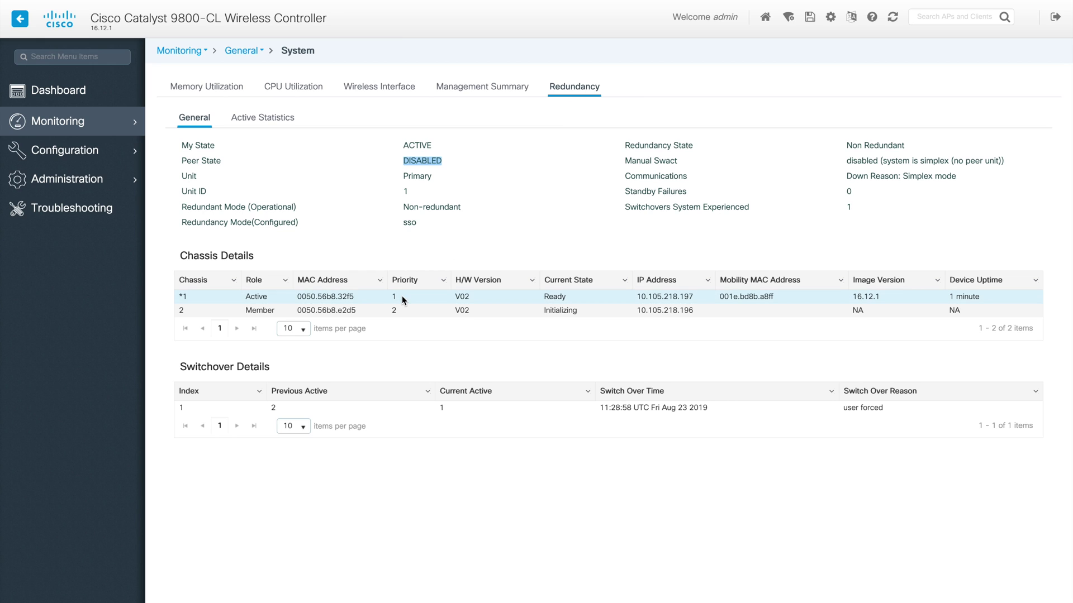
{"action": "double_click", "coordinate": [339, 297]}
{"action": "double_click", "coordinate": [551, 296]}
{"action": "double_click", "coordinate": [463, 297]}
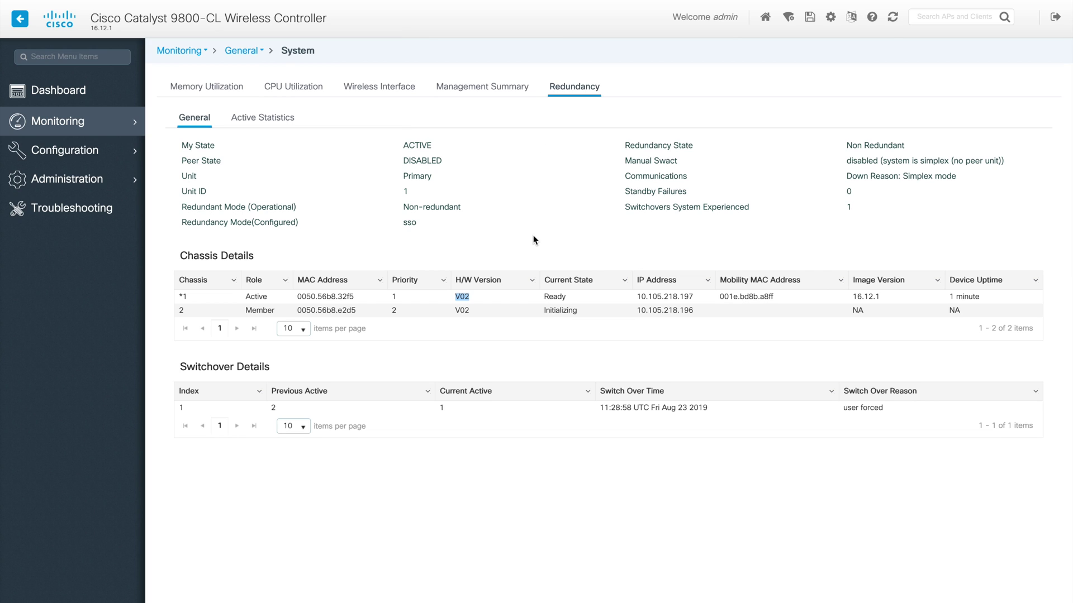
{"action": "left_click", "coordinate": [261, 123]}
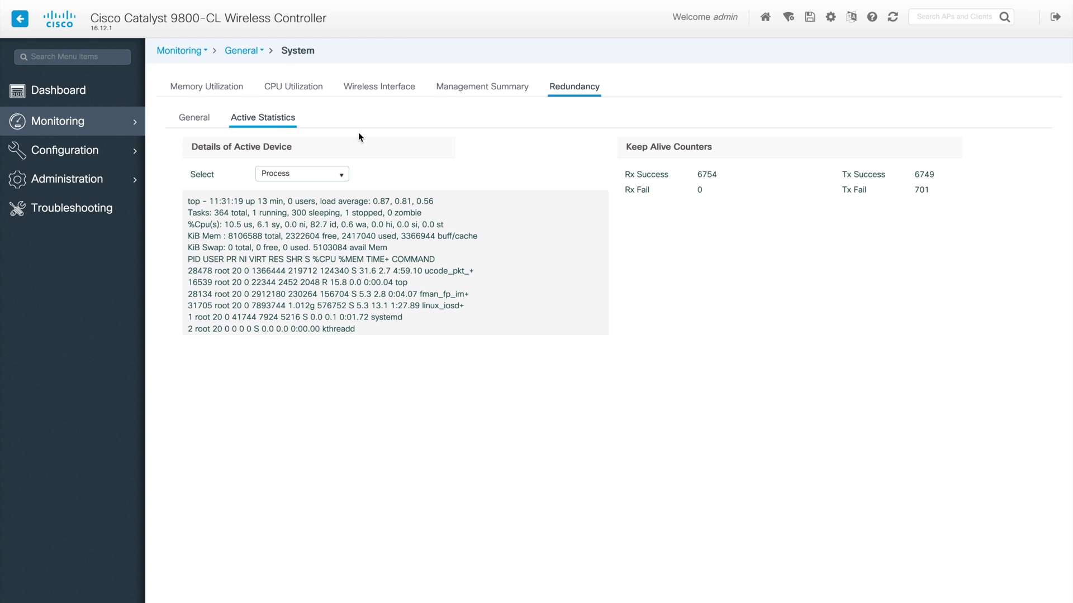
{"action": "left_click", "coordinate": [194, 117]}
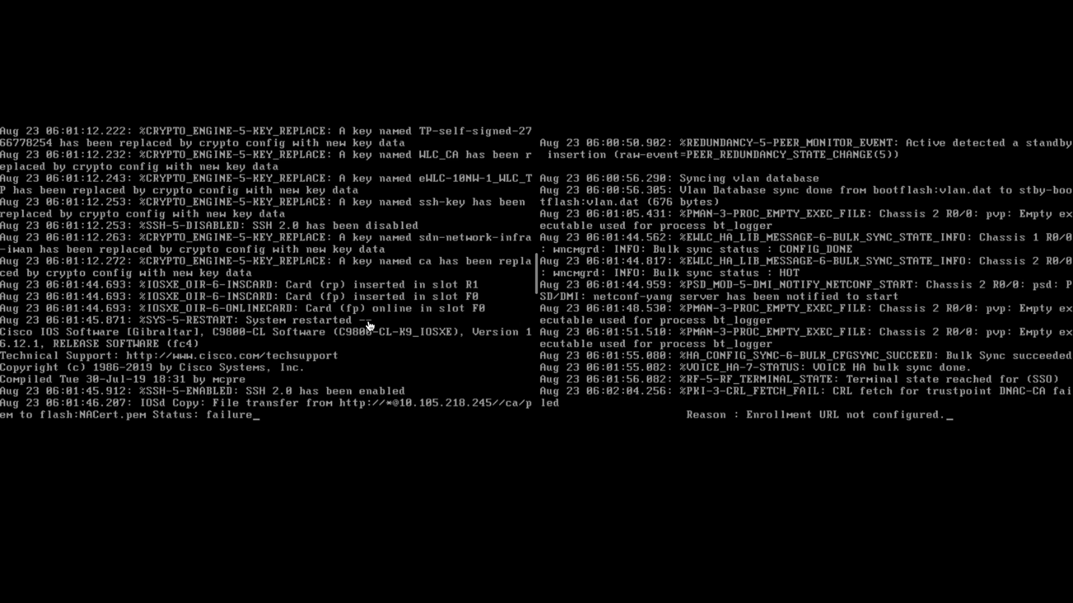
Bring up the command prompts on both controller consoles to check which one is active and which is standby
{"action": "key", "text": "Return"}
{"action": "key", "text": "Return"}
{"action": "key", "text": "Return"}
{"action": "key", "text": "Return"}
{"action": "key", "text": "Return"}
{"action": "key", "text": "Return"}
{"action": "key", "text": "Return"}
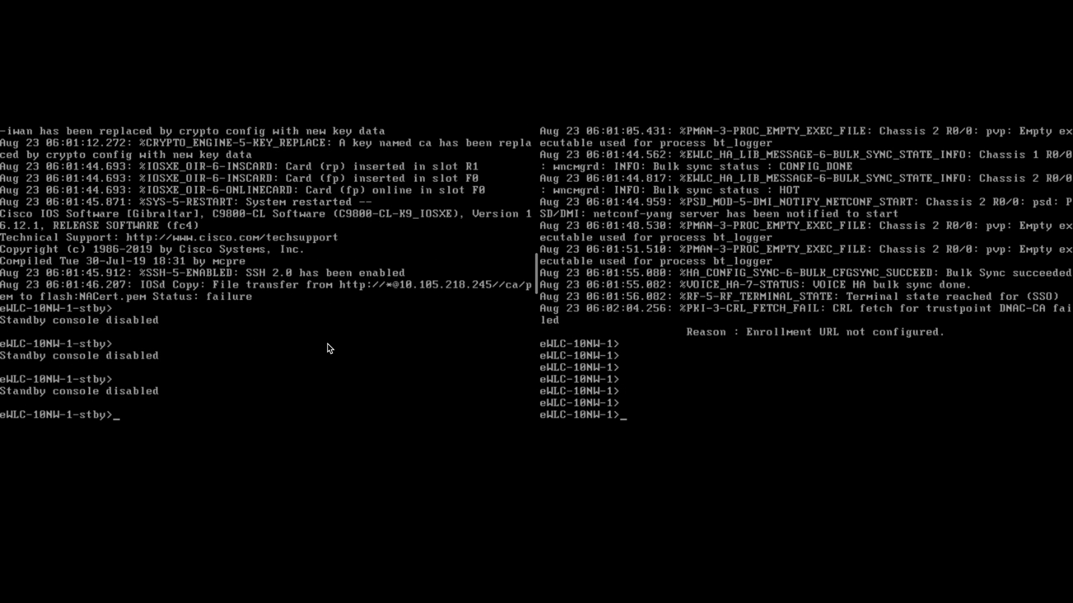
{"action": "key", "text": "Return"}
{"action": "key", "text": "Return"}
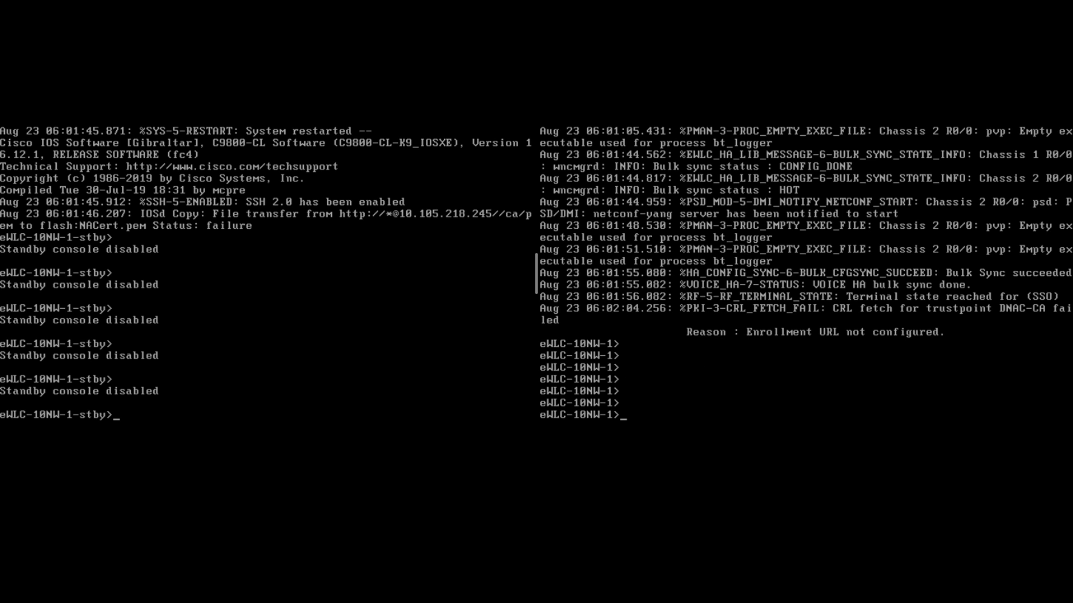
{"action": "key", "text": "Return"}
{"action": "key", "text": "Return"}
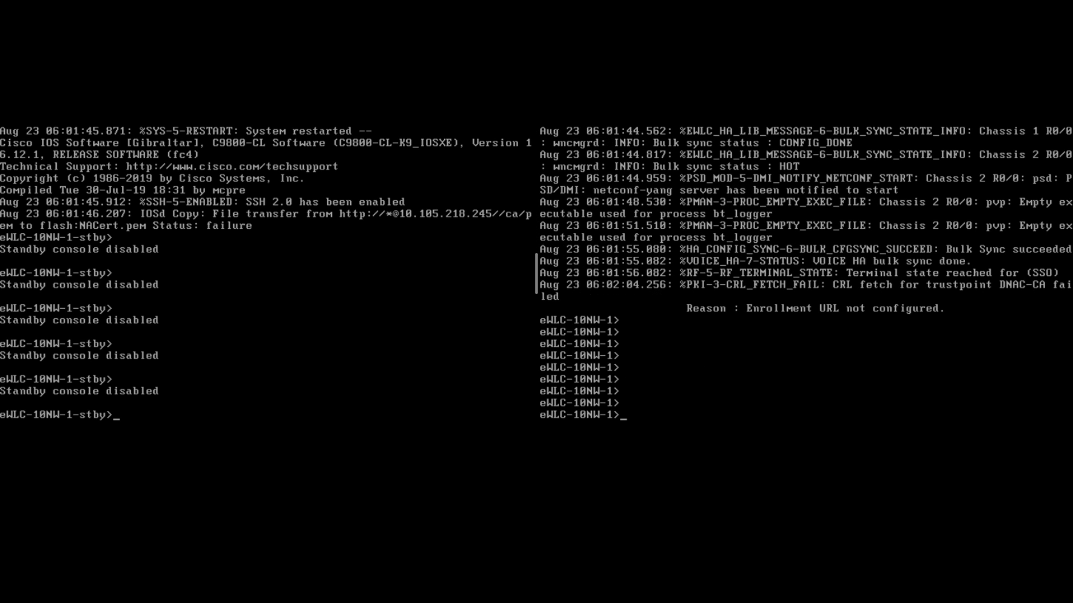
Run "show redundancy" on the newly active eWLC-10NW-1 console to examine the peer processor's state
{"action": "type", "text": "sho"}
{"action": "key", "text": "Tab"}
{"action": "type", "text": "redu"}
{"action": "key", "text": "Tab"}
{"action": "key", "text": "Return"}
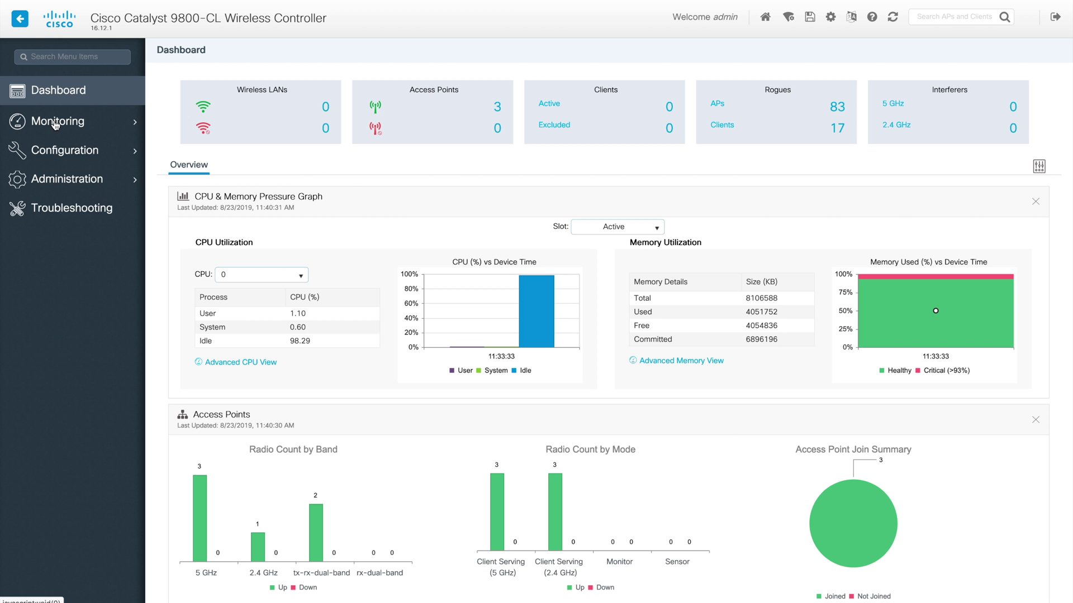
Reopen the system redundancy monitoring in the web interface and examine the local state, peer state, standby chassis priority and switchover information
{"action": "mouse_move", "coordinate": [51, 124]}
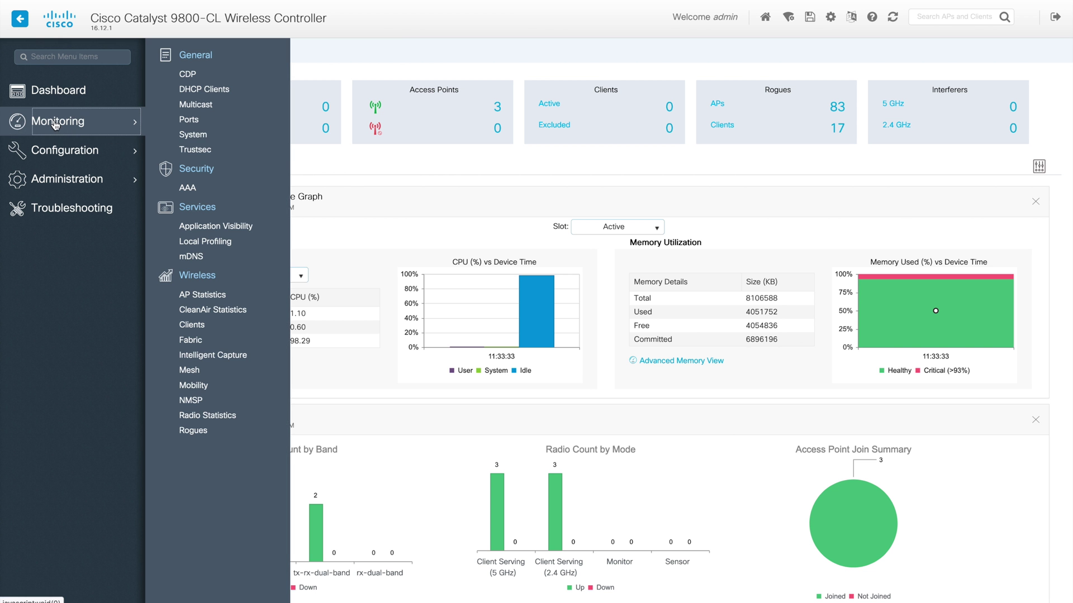
{"action": "left_click", "coordinate": [185, 136]}
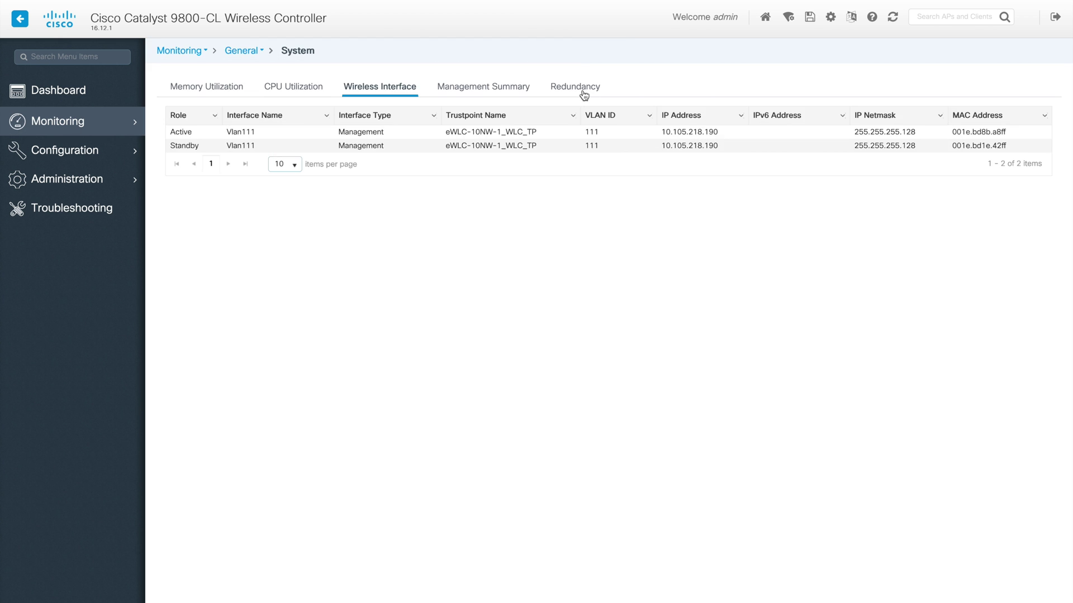
{"action": "left_click", "coordinate": [583, 94]}
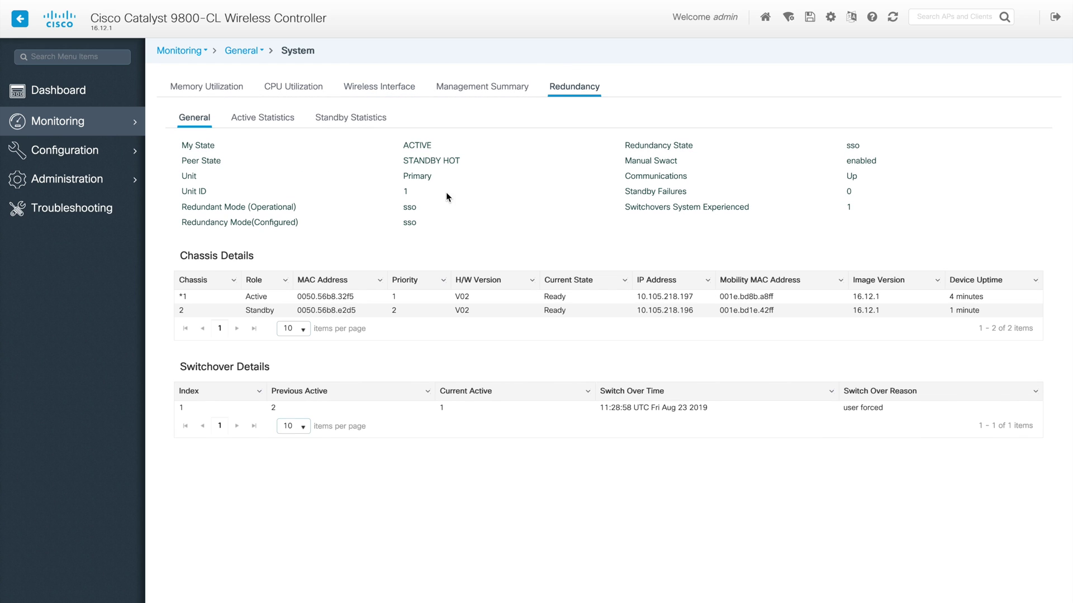
{"action": "double_click", "coordinate": [419, 147]}
{"action": "triple_click", "coordinate": [433, 162]}
{"action": "double_click", "coordinate": [396, 312]}
{"action": "triple_click", "coordinate": [724, 207]}
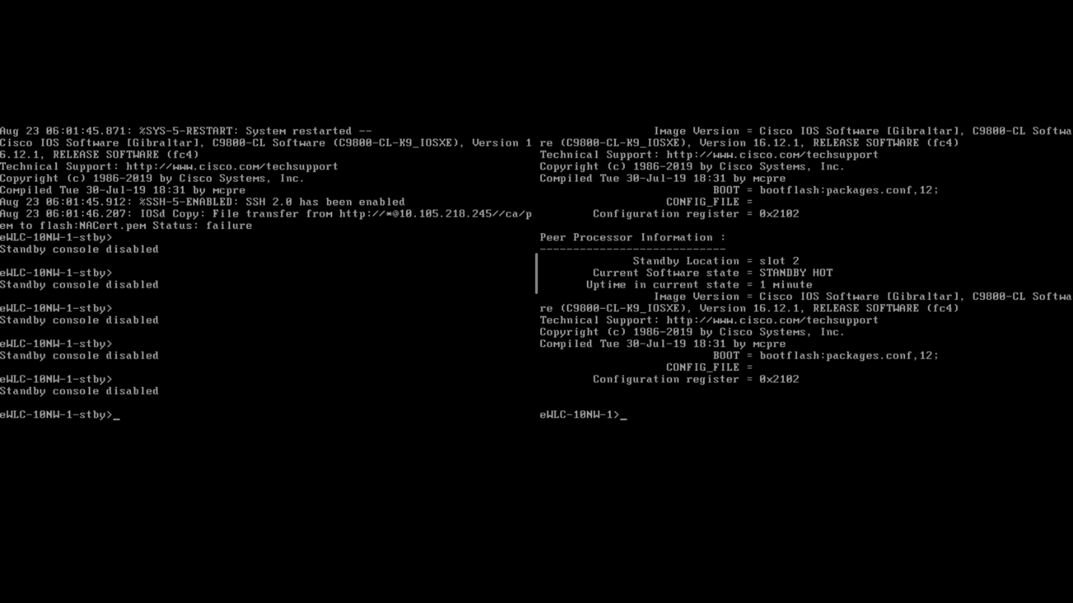
Enter privileged mode on the active eWLC-10NW-1 console with the enable password and run "redundancy force-switchover"
{"action": "type", "text": "en"}
{"action": "key", "text": "Return"}
{"action": "key", "text": "Return"}
{"action": "type", "text": "redu"}
{"action": "key", "text": "Tab"}
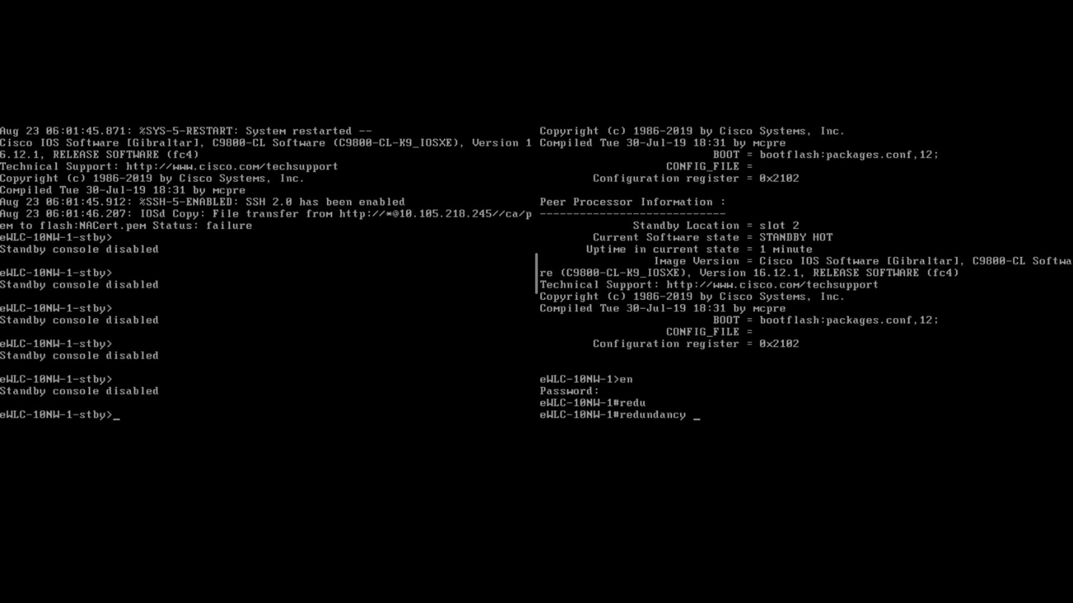
{"action": "type", "text": "for"}
{"action": "key", "text": "Tab"}
{"action": "key", "text": "Return"}
{"action": "key", "text": "Return"}
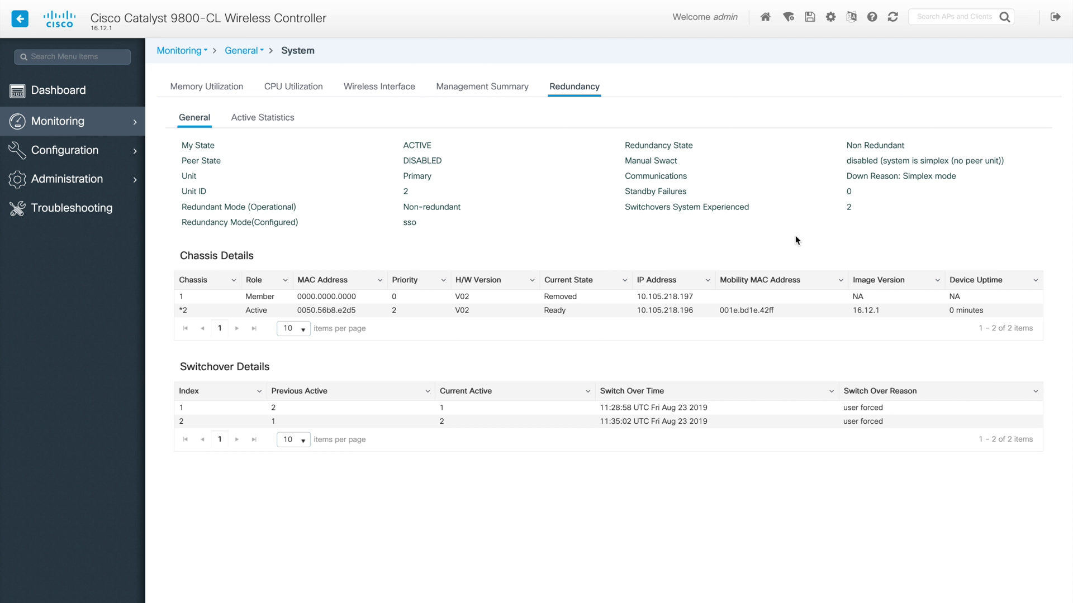
In the web interface's redundancy monitoring, examine the switchover count, local state, active chassis priority and switchover history
{"action": "left_click_drag", "start_coordinate": [624, 207], "coordinate": [934, 229]}
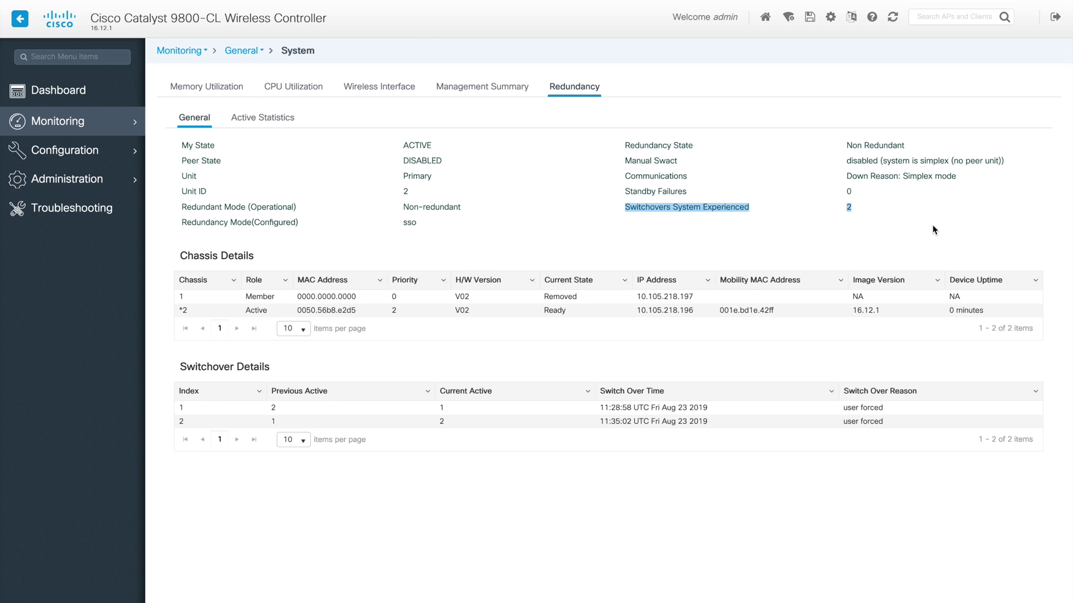
{"action": "double_click", "coordinate": [414, 146]}
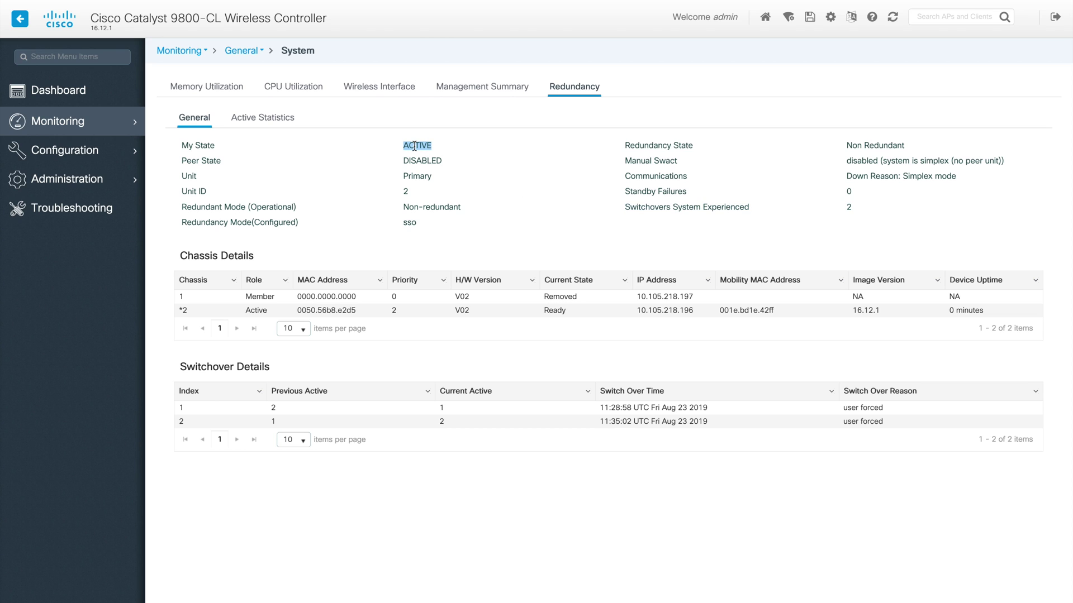
{"action": "left_click", "coordinate": [395, 312]}
{"action": "double_click", "coordinate": [395, 312]}
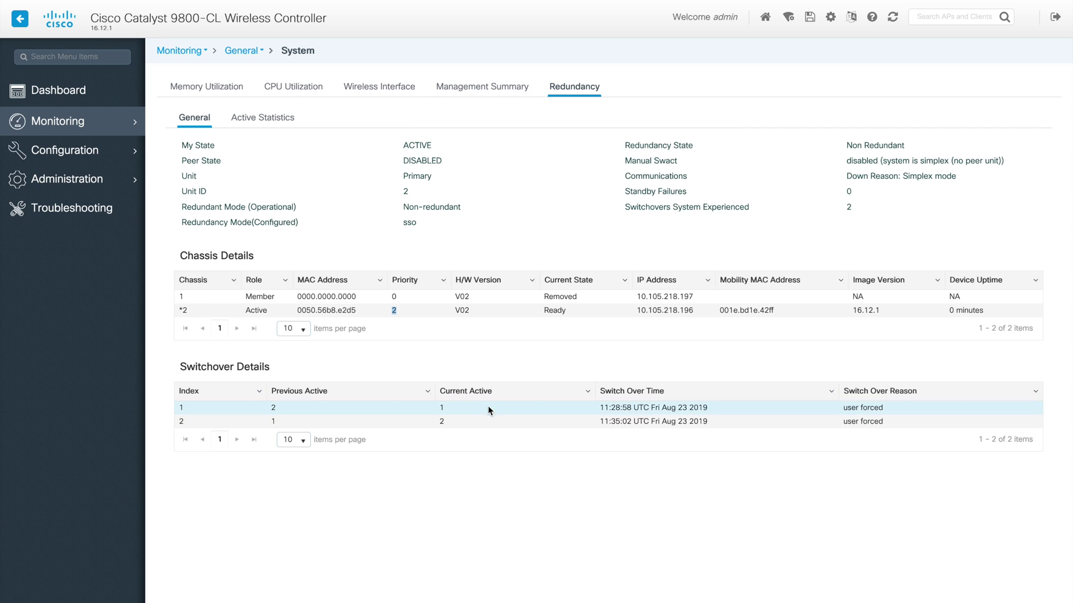
{"action": "left_click", "coordinate": [522, 413]}
{"action": "triple_click", "coordinate": [873, 411]}
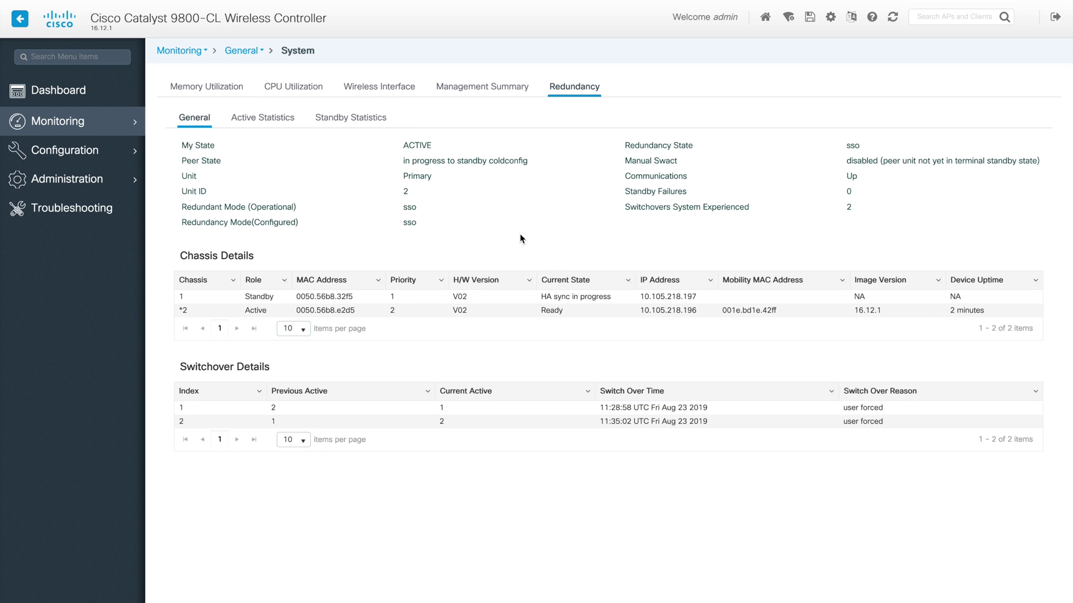
View the standby and active redundancy statistics, and examine the general peer state and the standby chassis's current state
{"action": "left_click", "coordinate": [361, 117]}
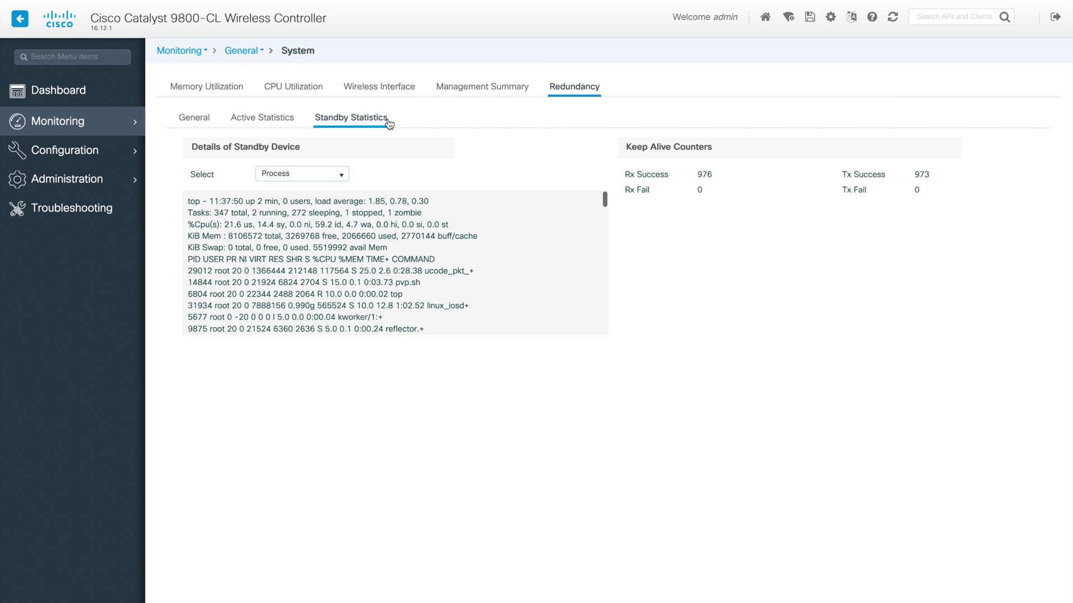
{"action": "left_click", "coordinate": [260, 121]}
{"action": "left_click", "coordinate": [195, 124]}
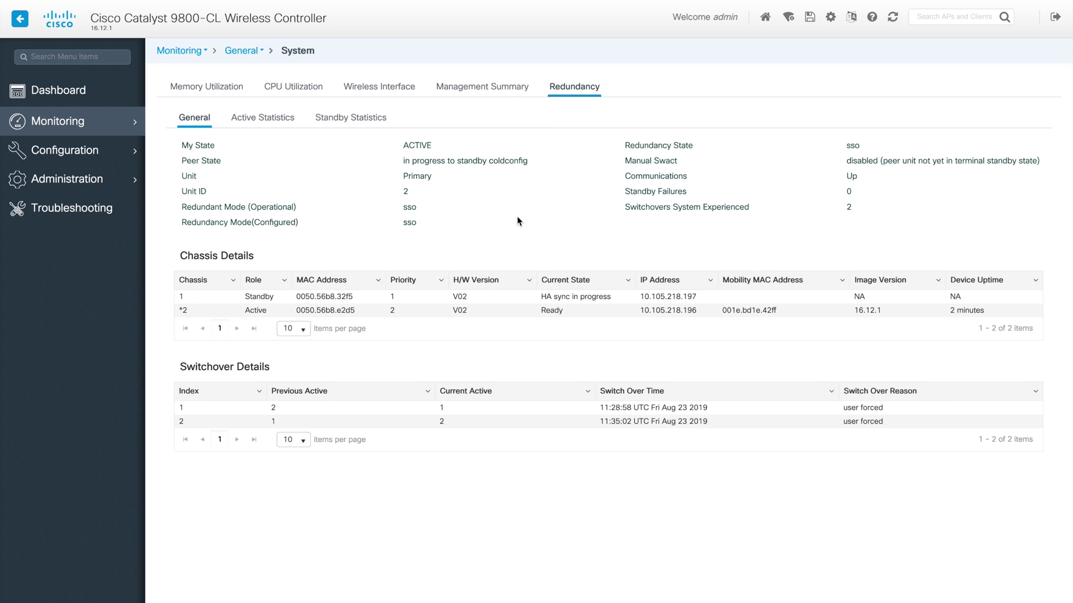
{"action": "left_click_drag", "start_coordinate": [447, 160], "coordinate": [486, 161]}
{"action": "triple_click", "coordinate": [454, 160]}
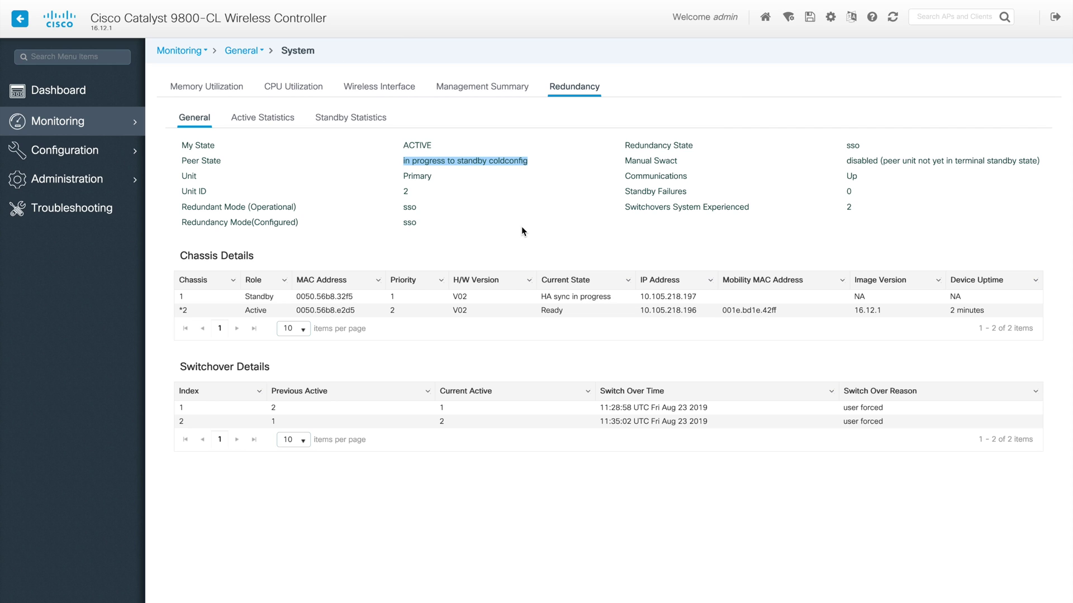
{"action": "triple_click", "coordinate": [588, 298]}
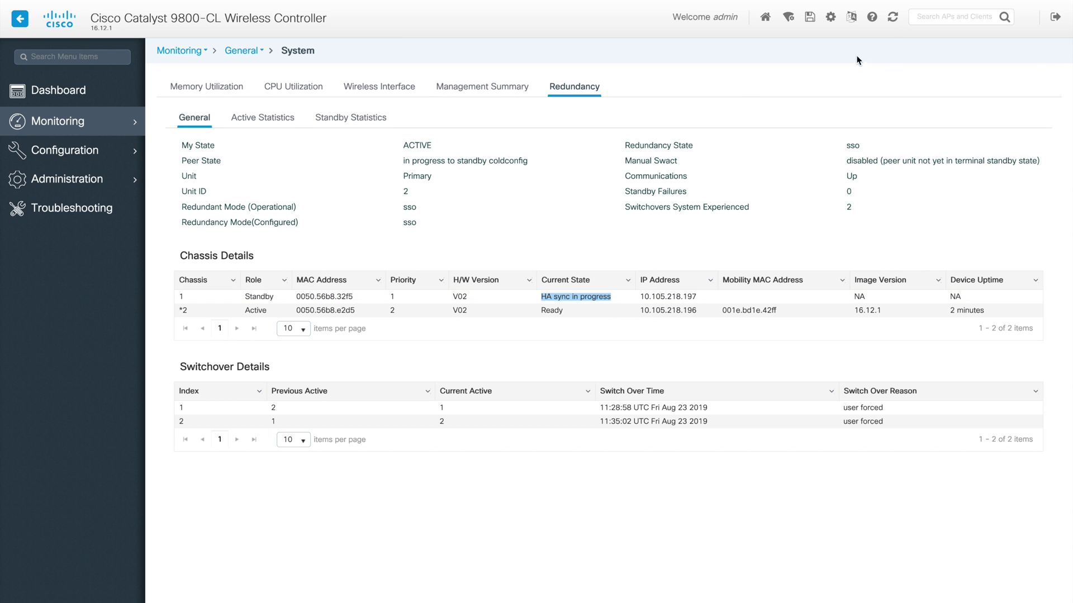
Refresh the system monitoring data and reopen the redundancy details to check the peer state
{"action": "left_click", "coordinate": [891, 22]}
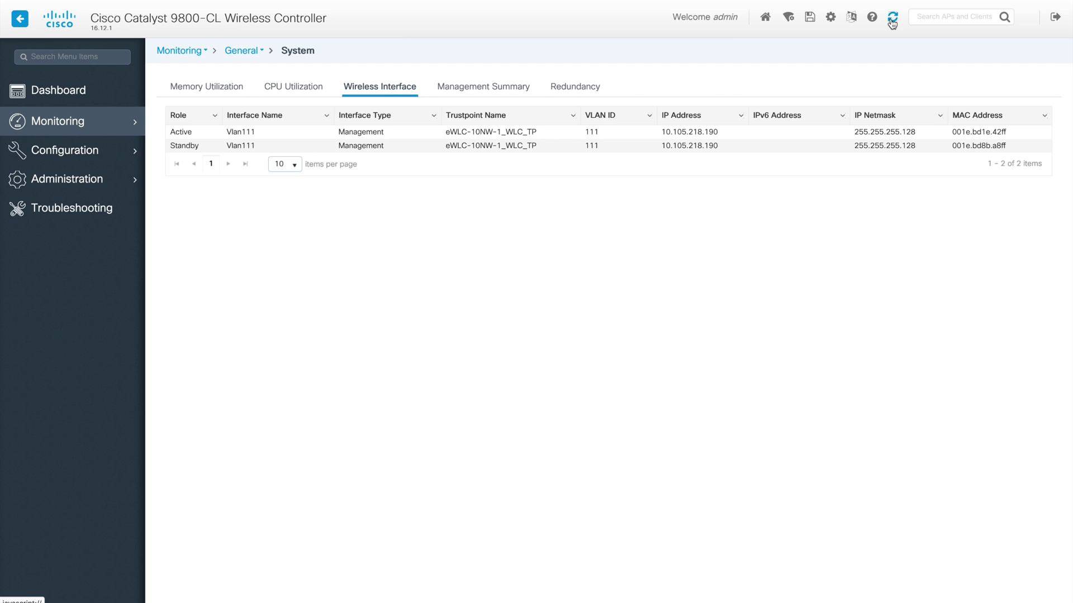
{"action": "left_click", "coordinate": [577, 94]}
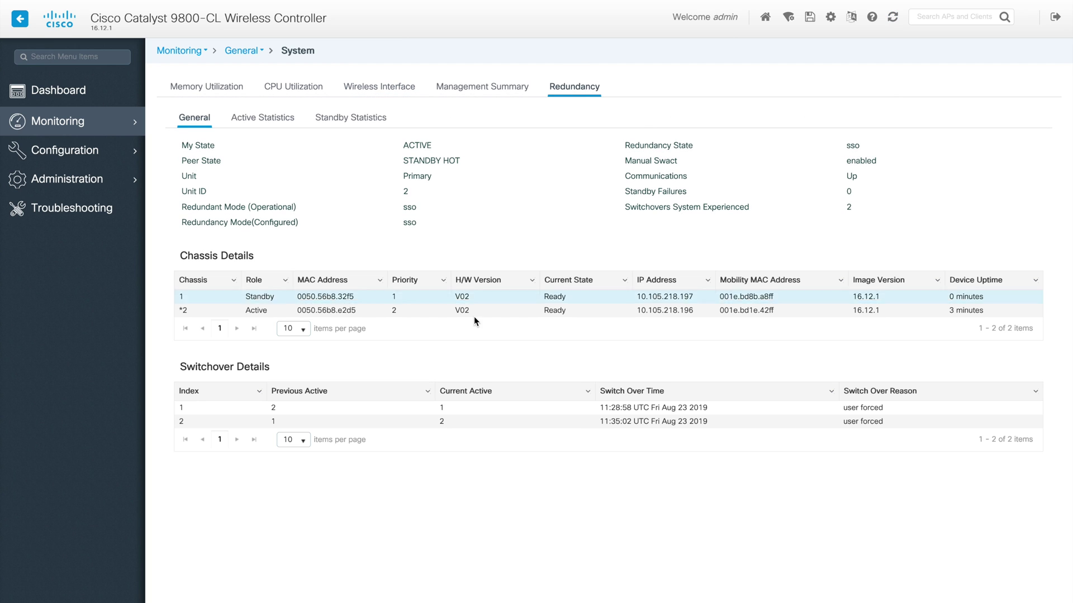
{"action": "triple_click", "coordinate": [441, 160]}
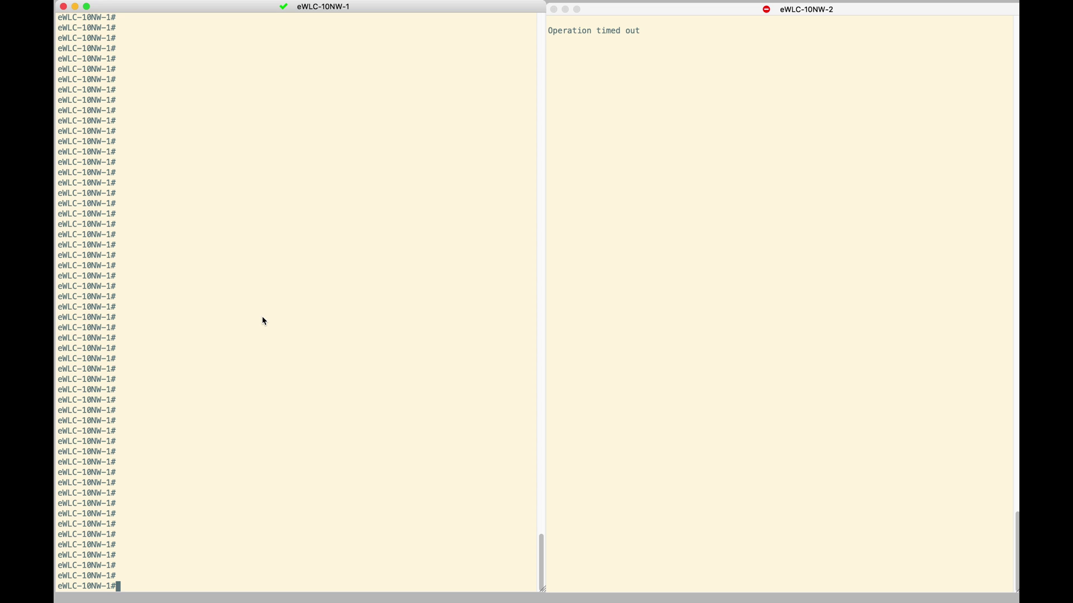
Switch to the eWLC-10NW-1 terminal session and run "show redundancy" to examine both processors' states
{"action": "type", "text": "sho"}
{"action": "key", "text": "Tab"}
{"action": "type", "text": "redu"}
{"action": "key", "text": "Tab"}
{"action": "key", "text": "Return"}
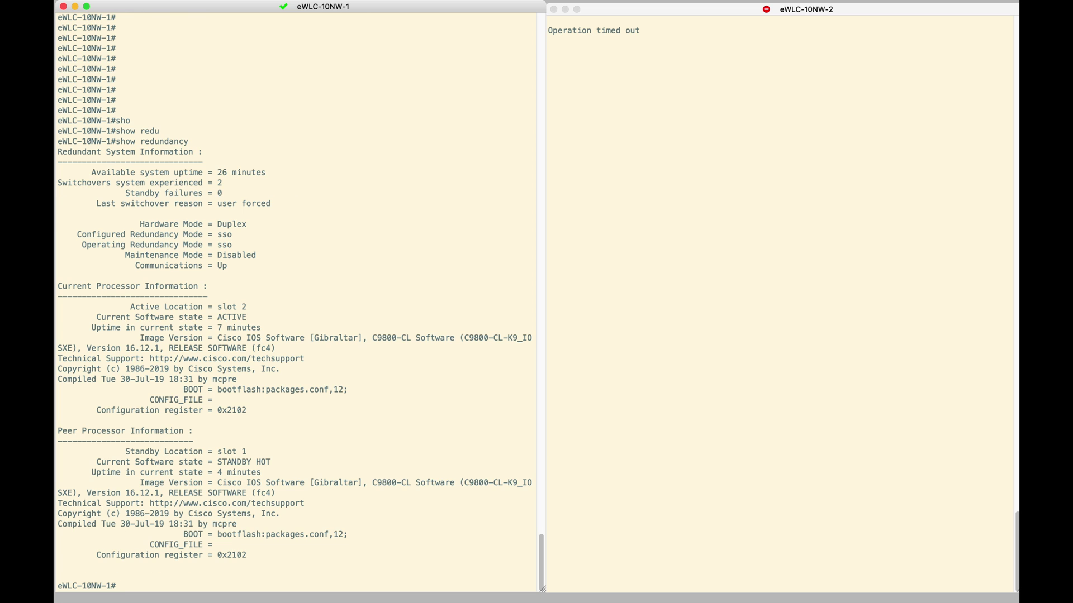
Run "show ip int brief" in the eWLC-10NW-1 session to list the controller's interfaces
{"action": "type", "text": "ho"}
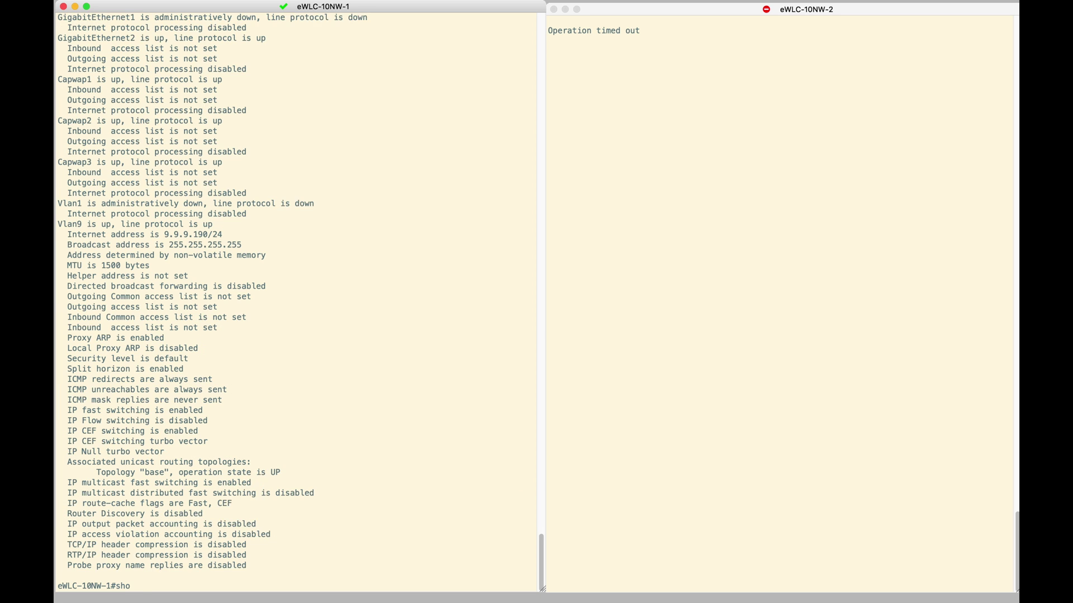
{"action": "key", "text": "Tab"}
{"action": "type", "text": "ip "}
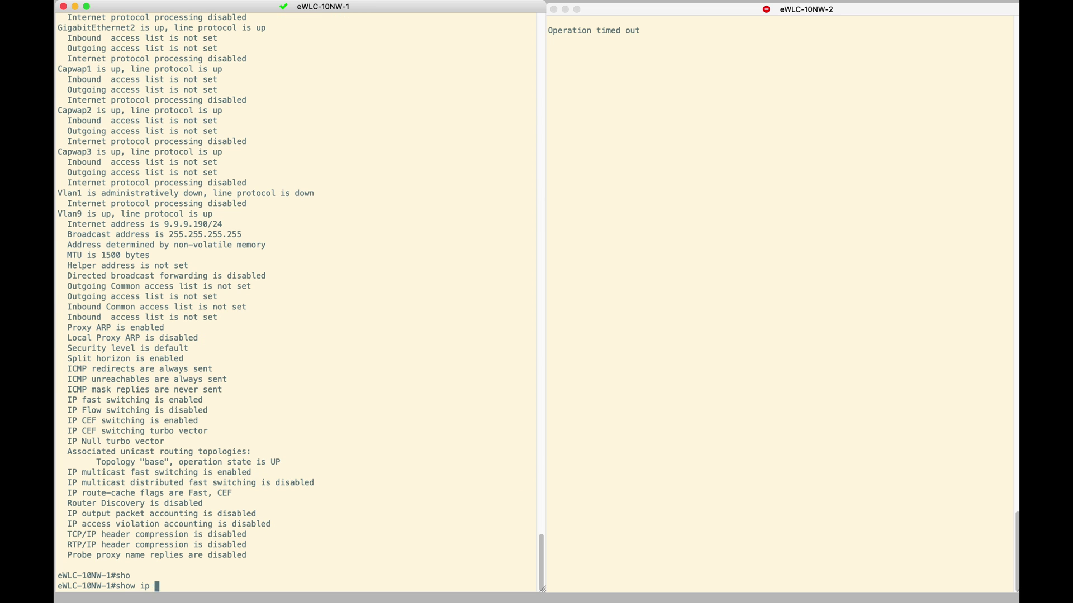
{"action": "type", "text": "int bri"}
{"action": "key", "text": "Tab"}
{"action": "key", "text": "Return"}
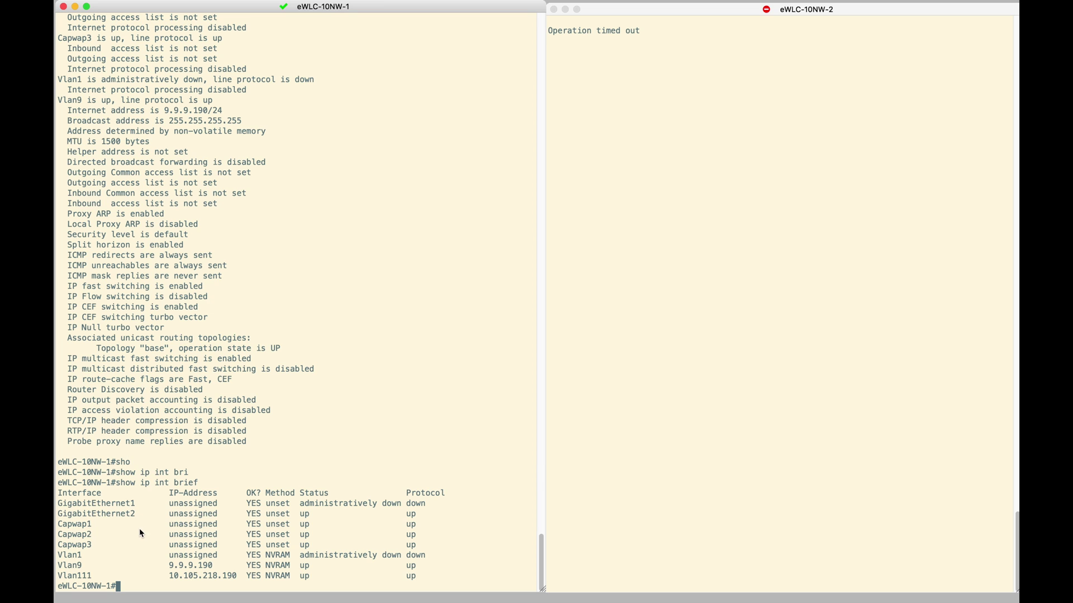
Compare GigabitEthernet1 and GigabitEthernet2 with the network adapters in the eWLC-10NW-1 virtual machine's hardware settings
{"action": "double_click", "coordinate": [123, 507]}
{"action": "double_click", "coordinate": [121, 515]}
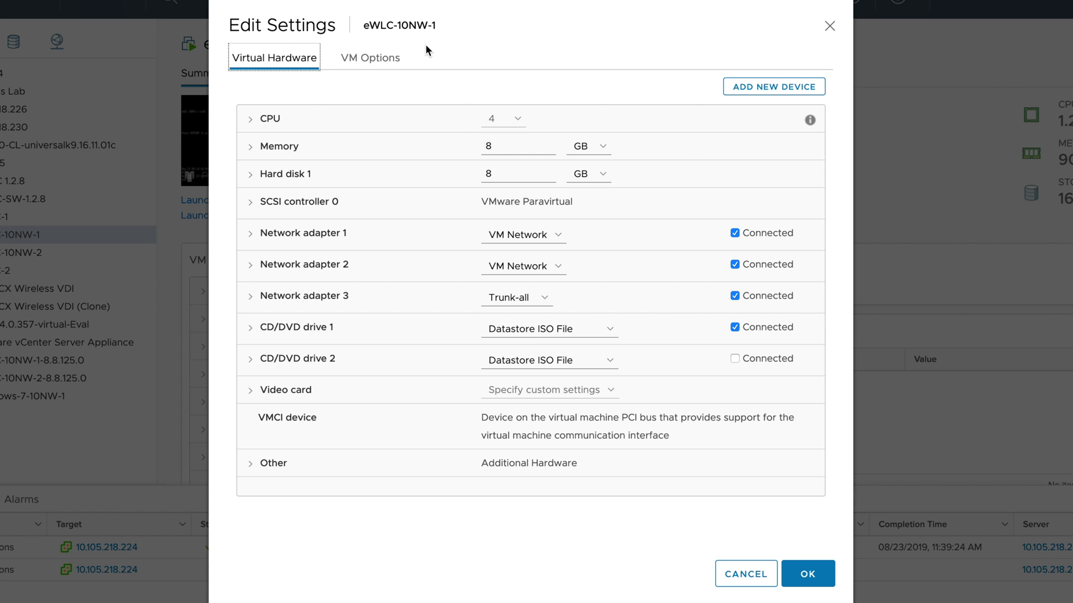
{"action": "triple_click", "coordinate": [409, 26]}
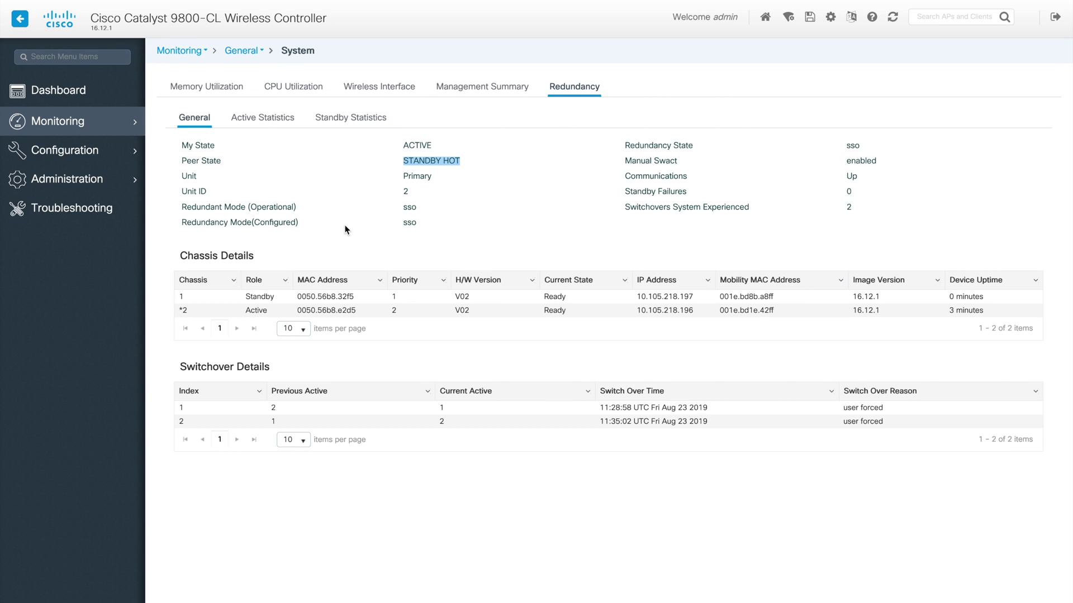
Open the controller's dashboard and show CPU and memory utilization for the Standby slot
{"action": "left_click", "coordinate": [44, 94]}
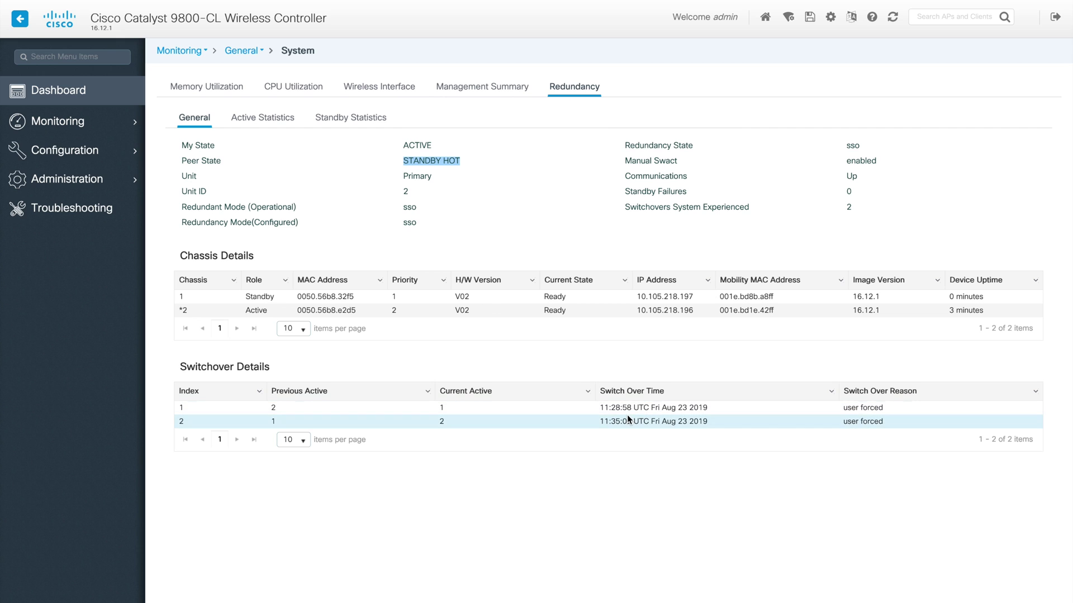
{"action": "left_click", "coordinate": [58, 92]}
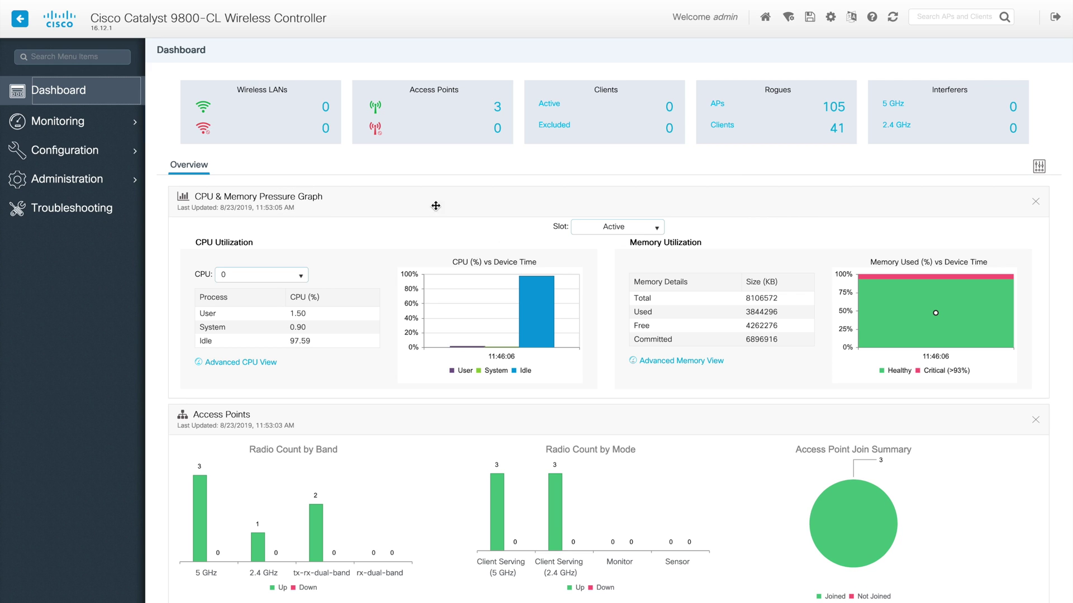
{"action": "left_click", "coordinate": [658, 232]}
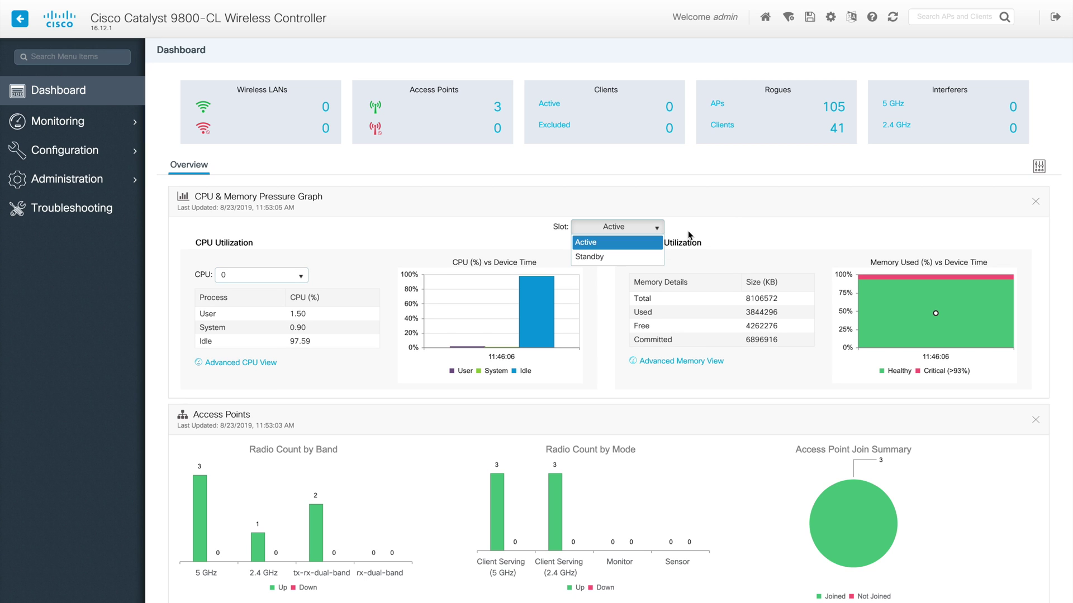
{"action": "left_click", "coordinate": [709, 226]}
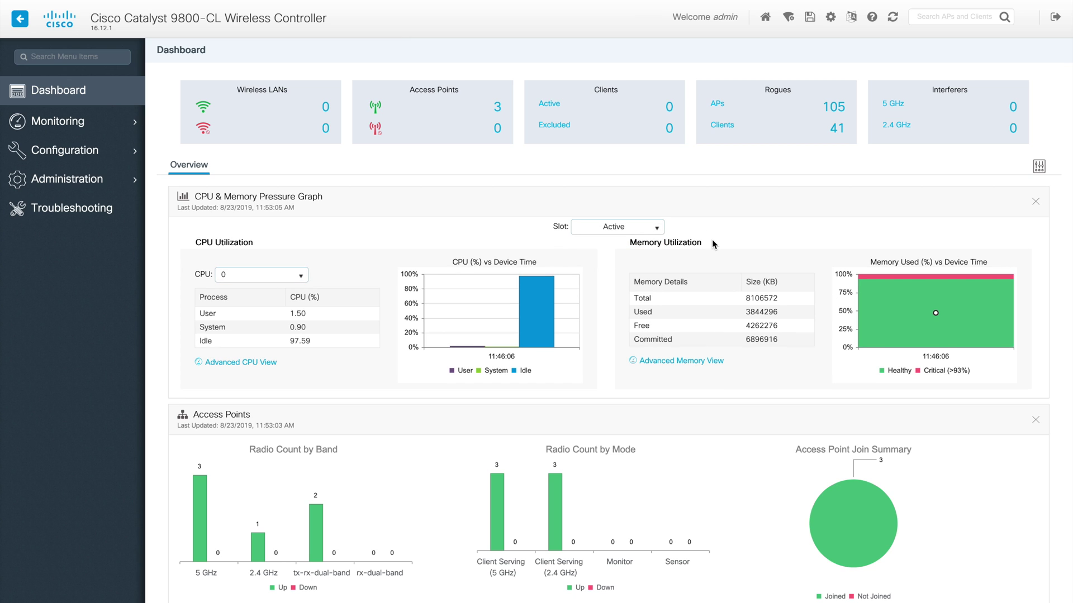
{"action": "left_click", "coordinate": [652, 227]}
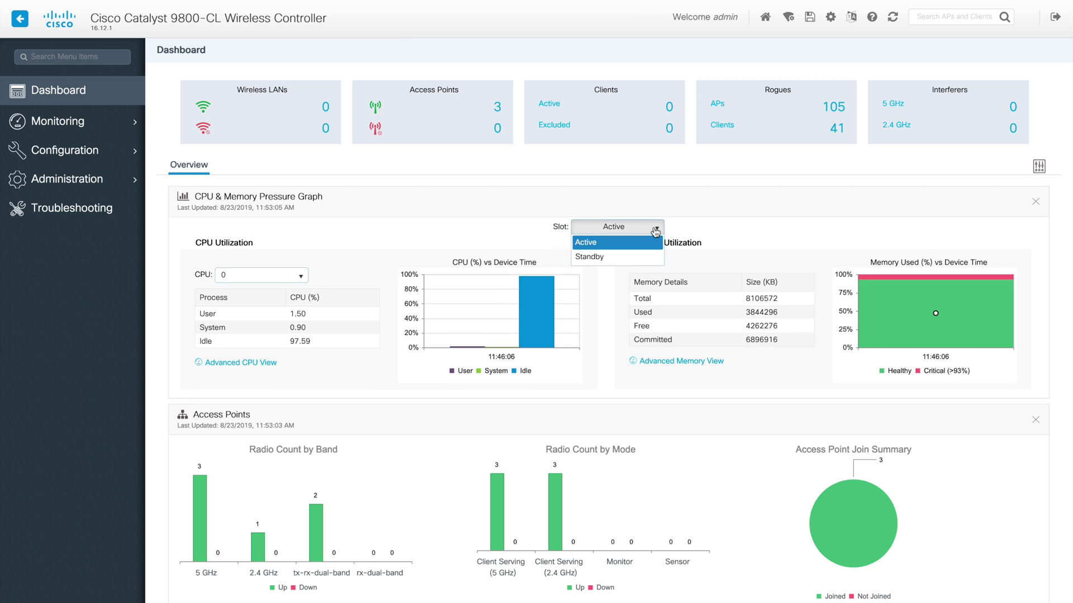
{"action": "left_click", "coordinate": [601, 257]}
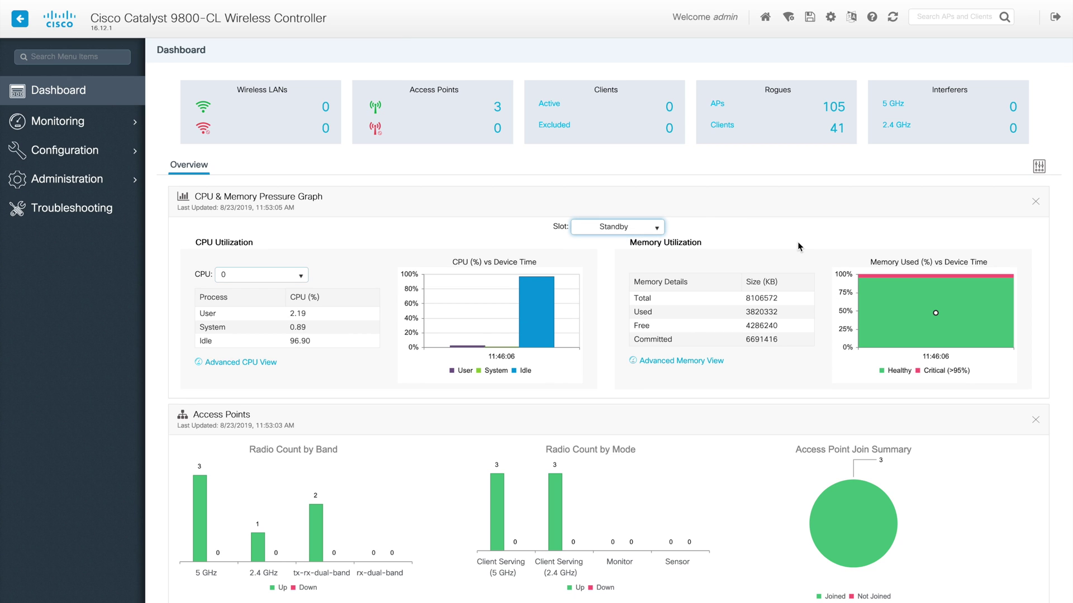